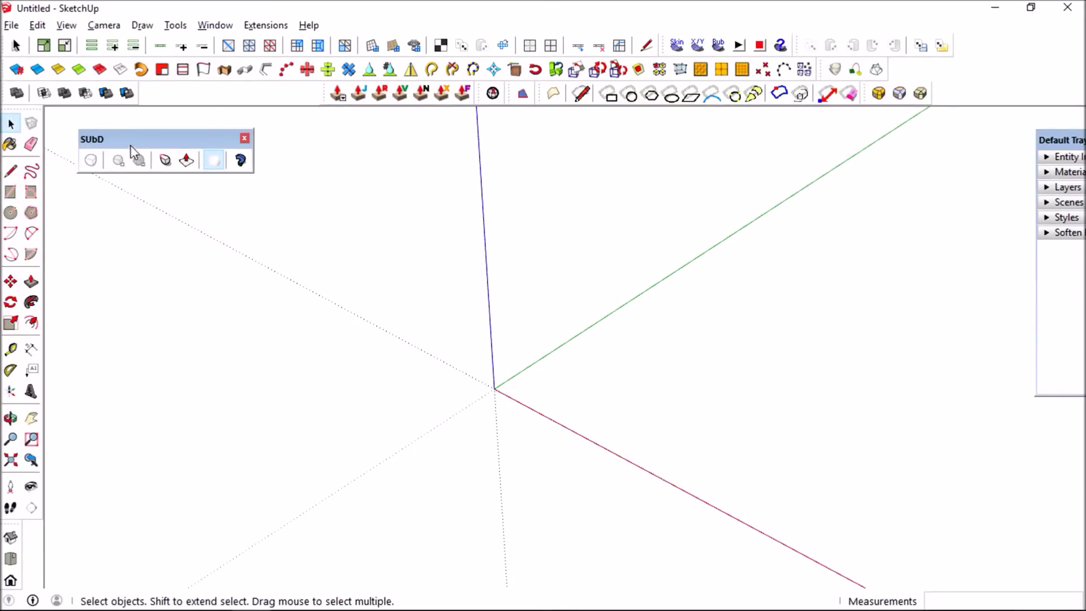
Draw a 2000 × 2000 mm square starting at the origin.
left_click_drag(130, 141, 162, 142)
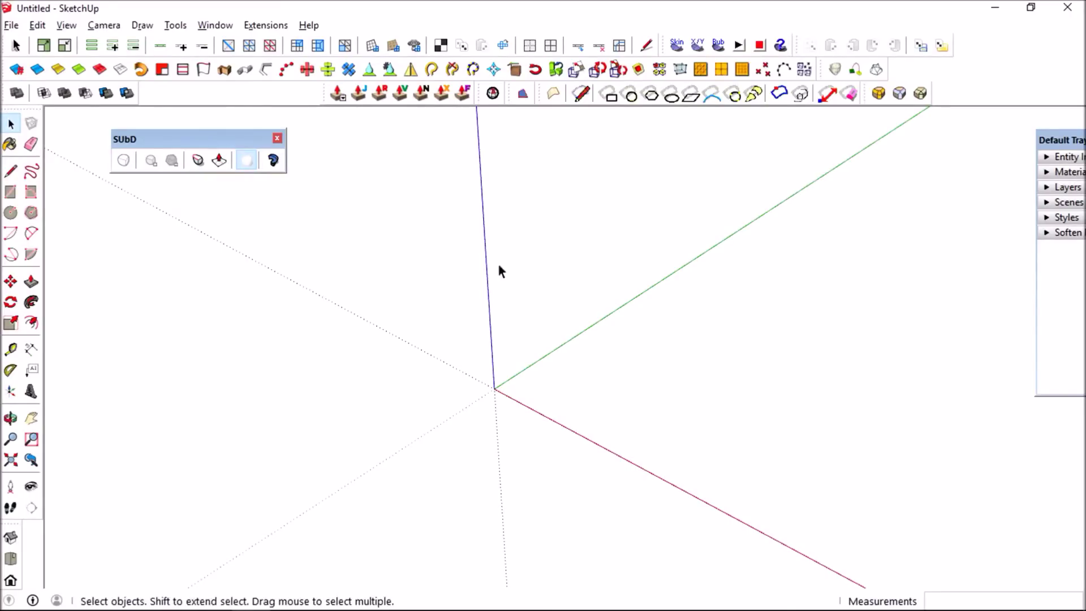
key("r")
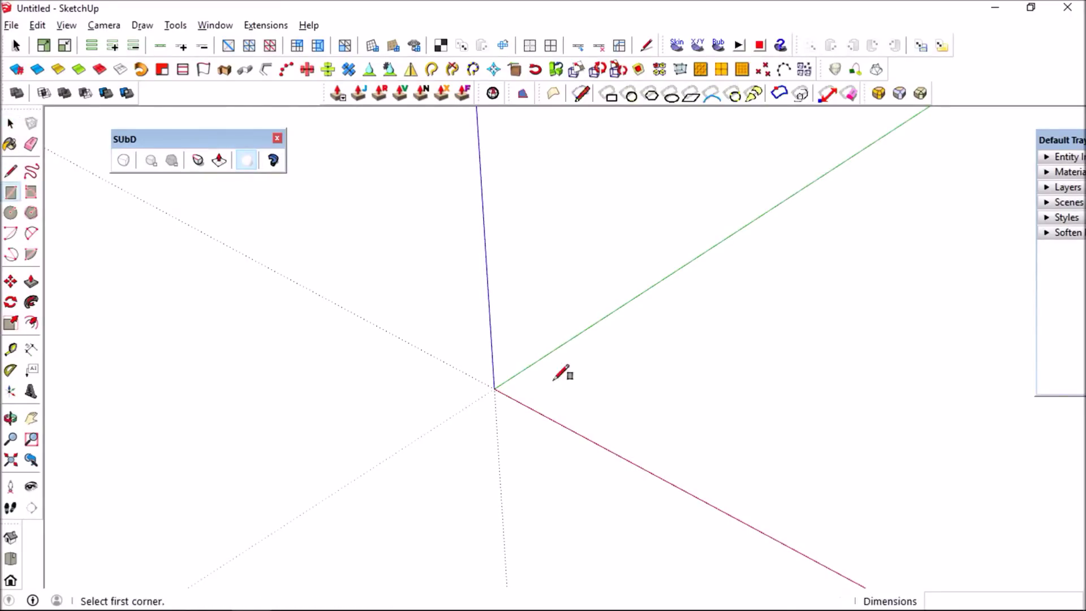
left_click(494, 388)
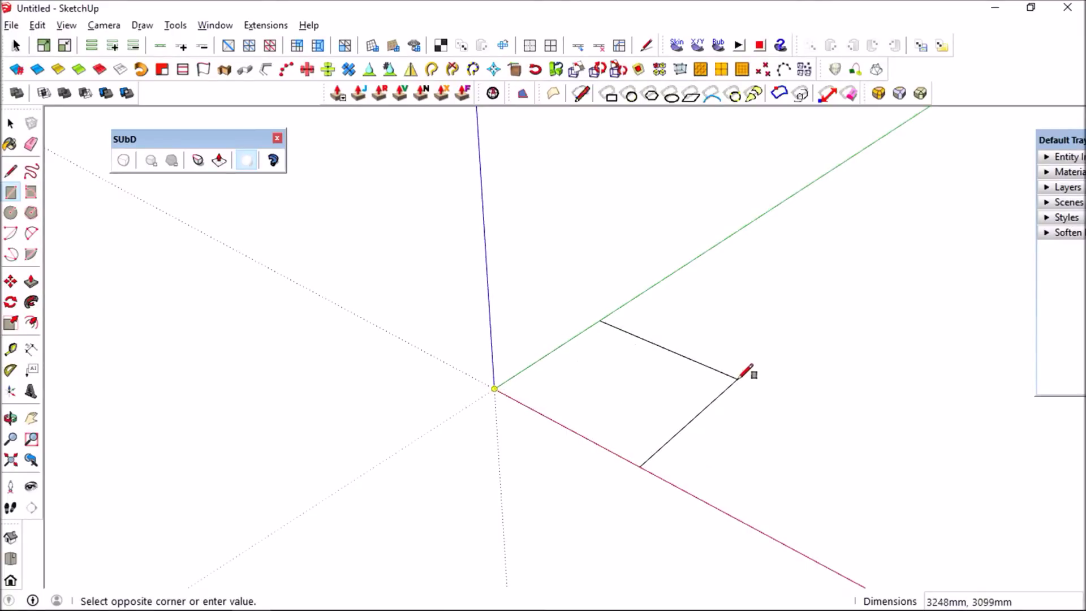
type("2000,2000")
key("Return")
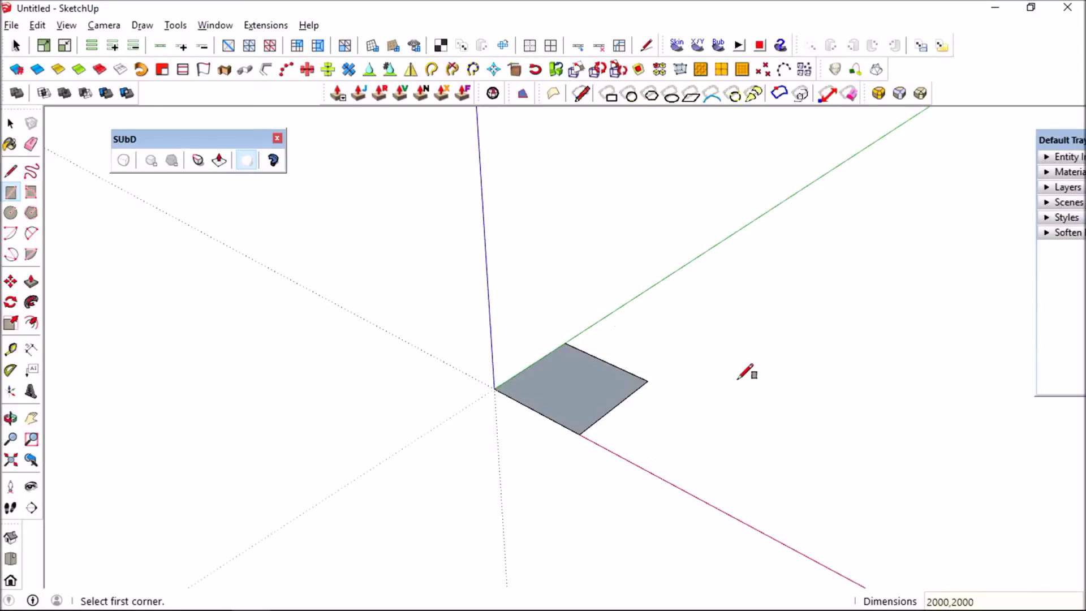
key("shift+z")
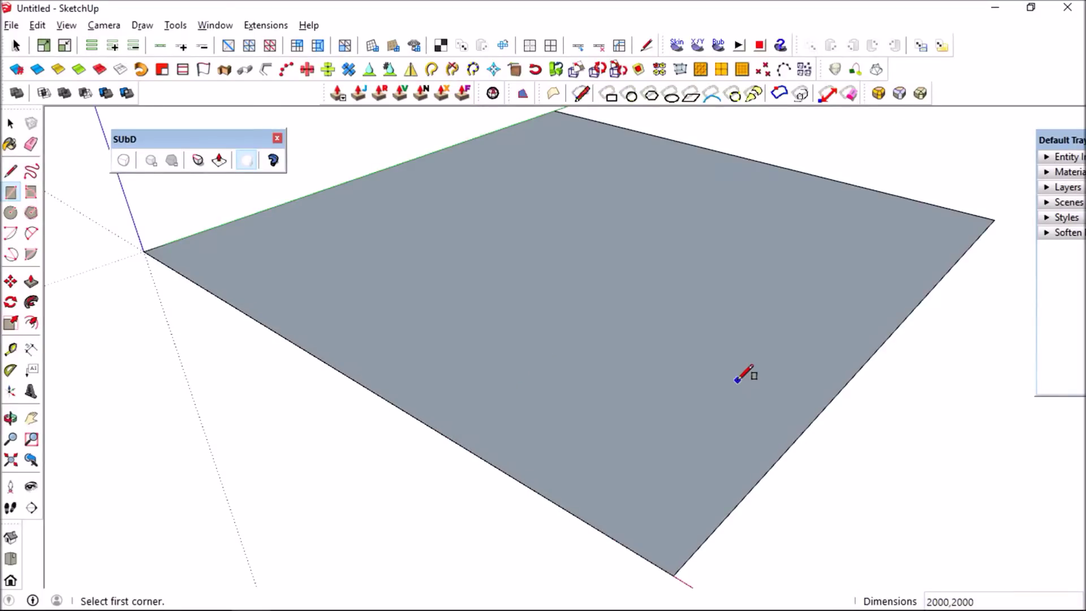
Push/Pull the square up 2000 mm into a cube and zoom to fit it.
middle_click_drag(660, 347, 662, 381)
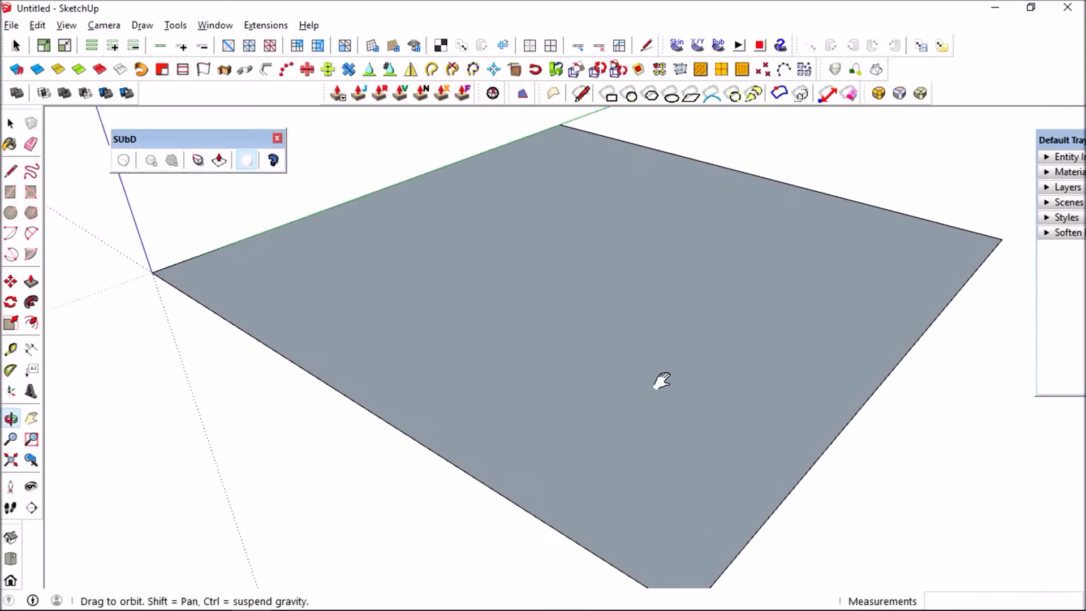
scroll(665, 378, "down", 4)
key("p")
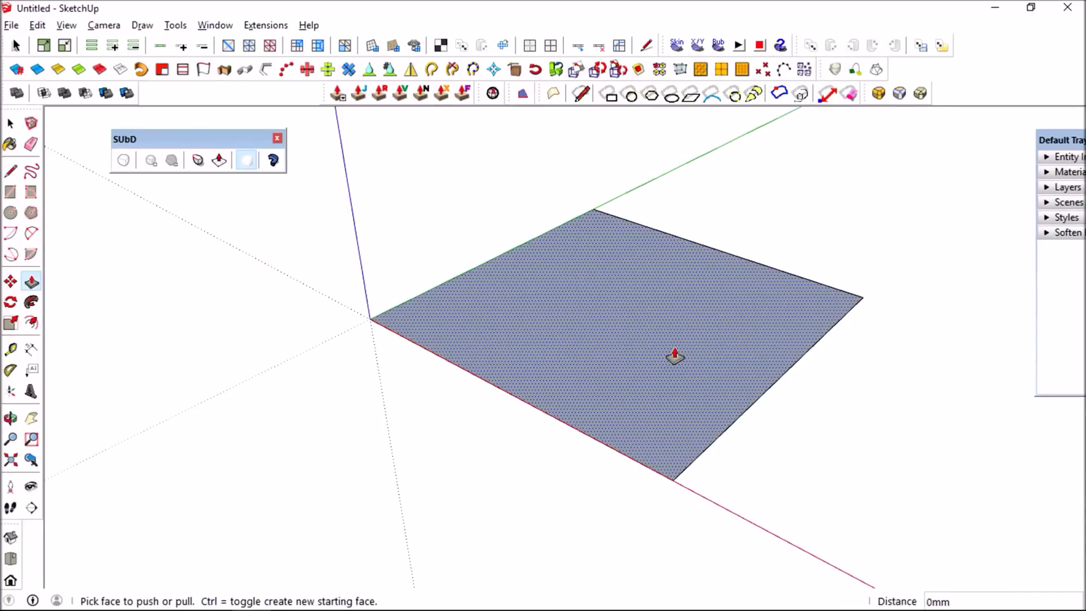
left_click_drag(675, 355, 682, 237)
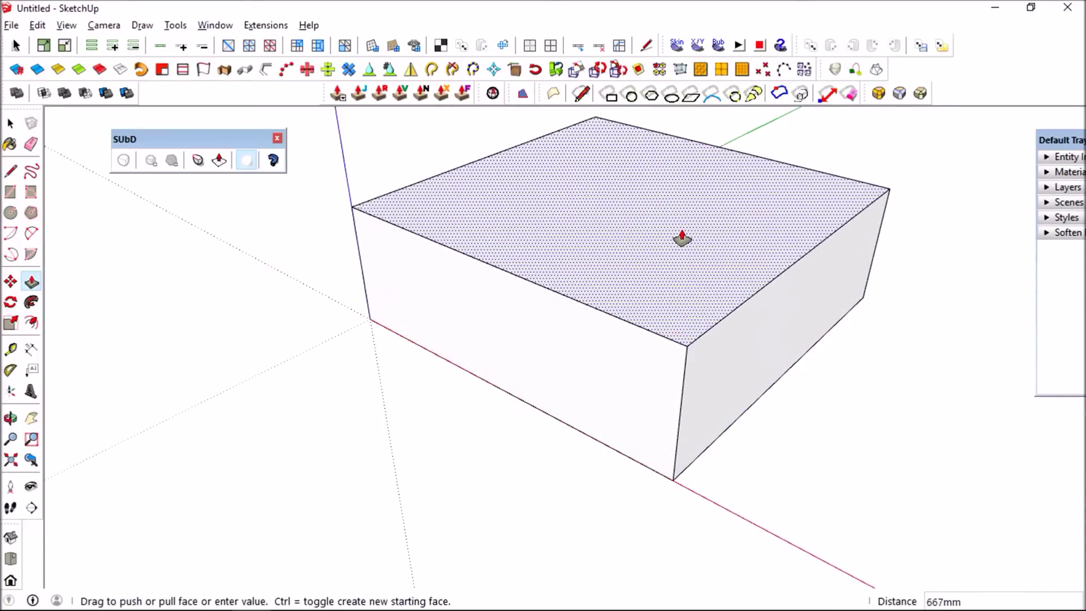
type("2000")
key("Return")
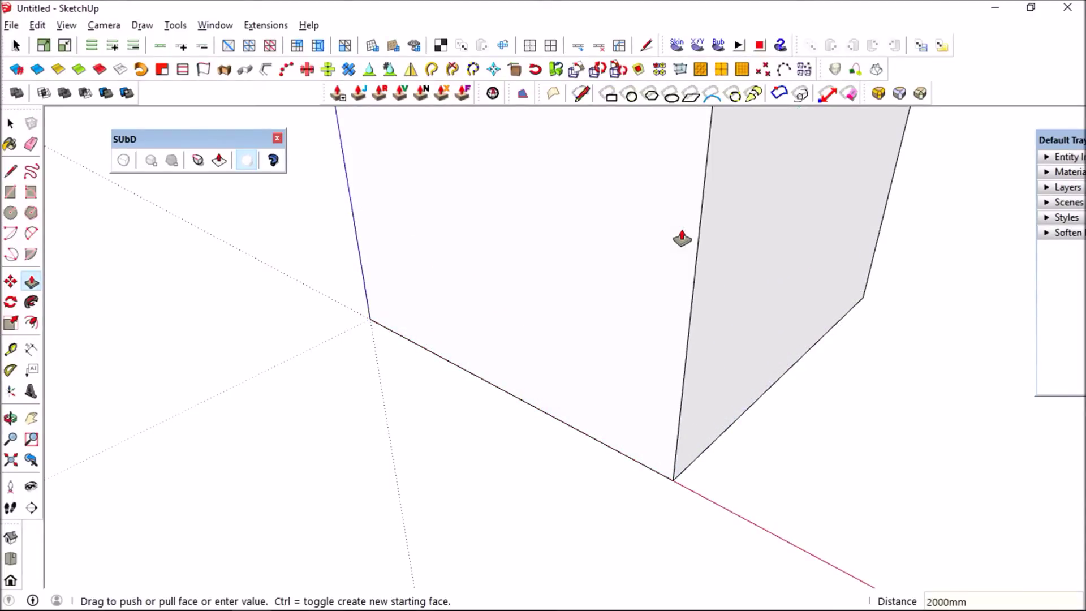
key("shift+z")
key("space")
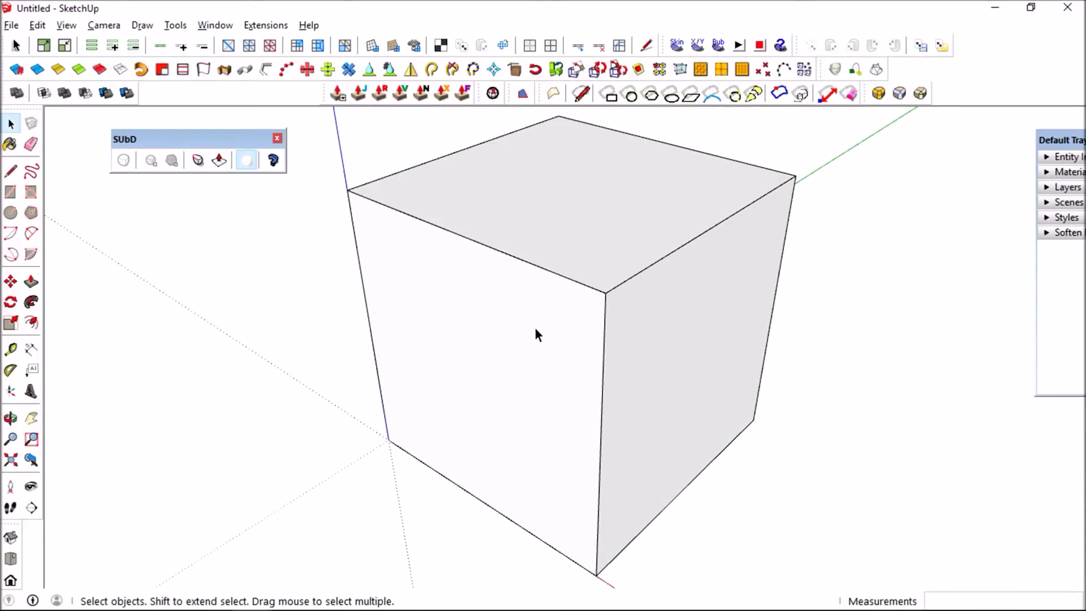
Select all of the cube's geometry and make it a group.
triple_click(545, 321)
right_click(545, 320)
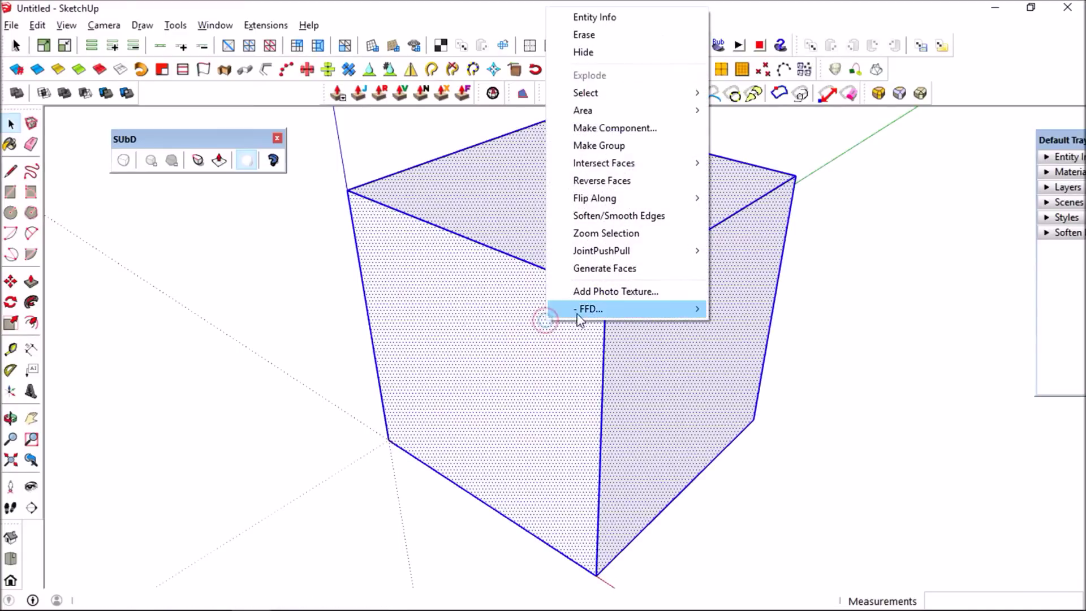
left_click(655, 154)
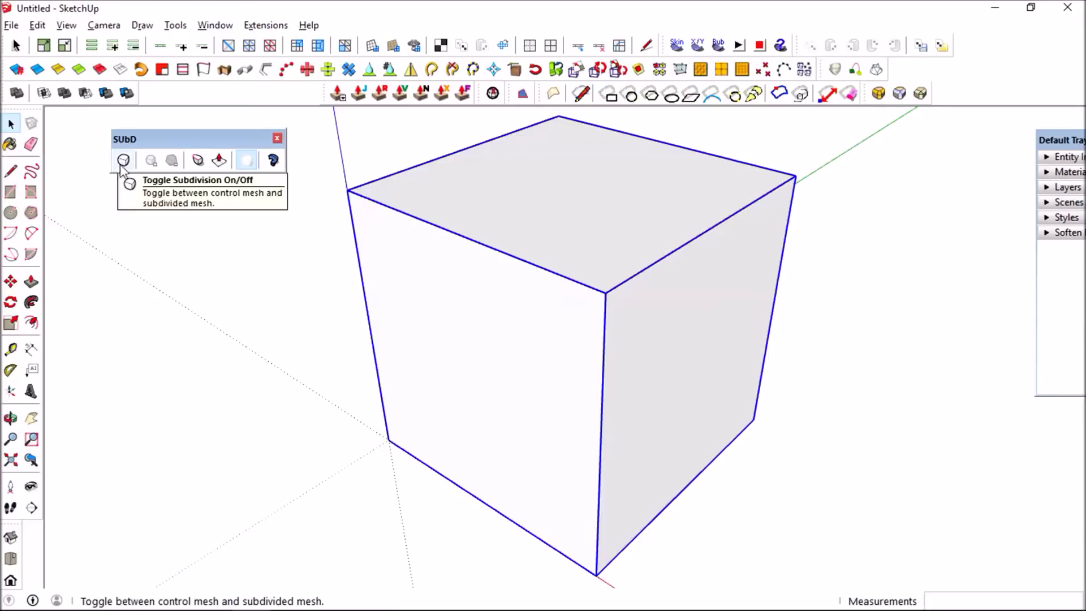
Enable subdivision on the cube and raise it three levels into a smooth sphere.
left_click(121, 162)
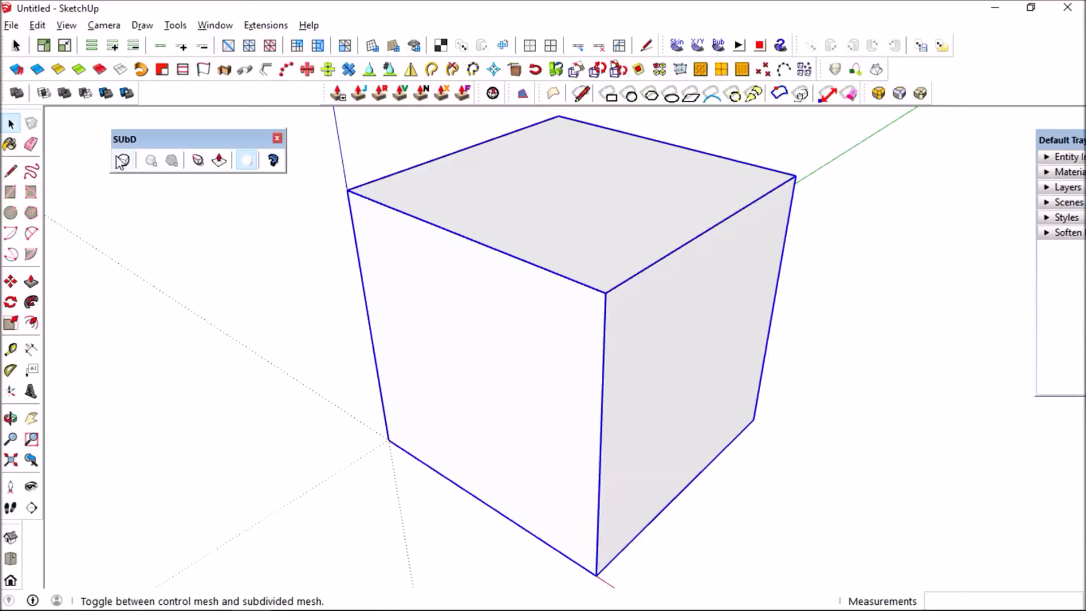
left_click(124, 162)
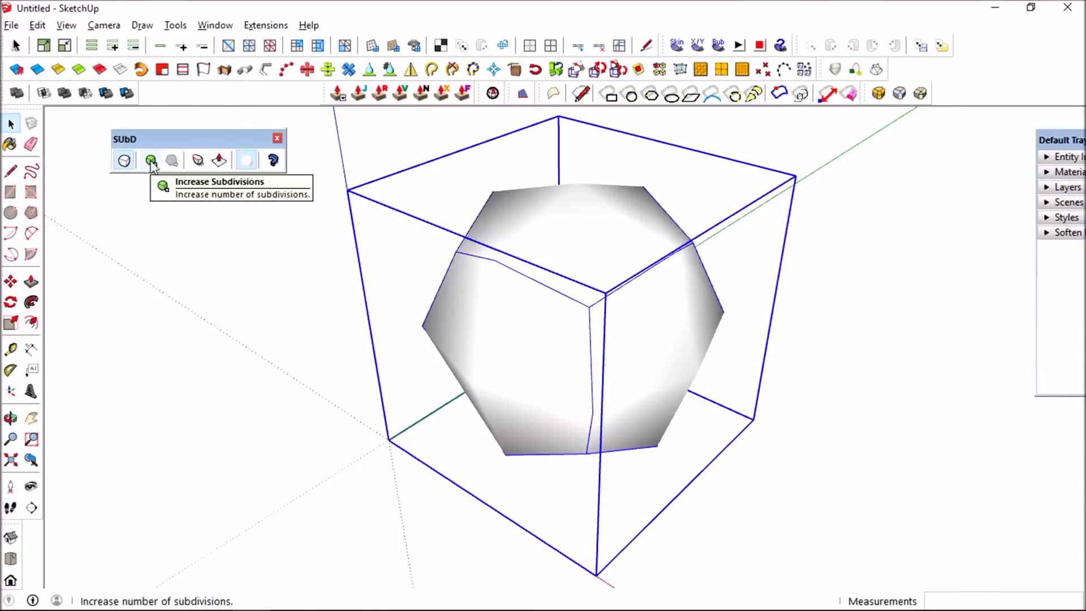
left_click(151, 161)
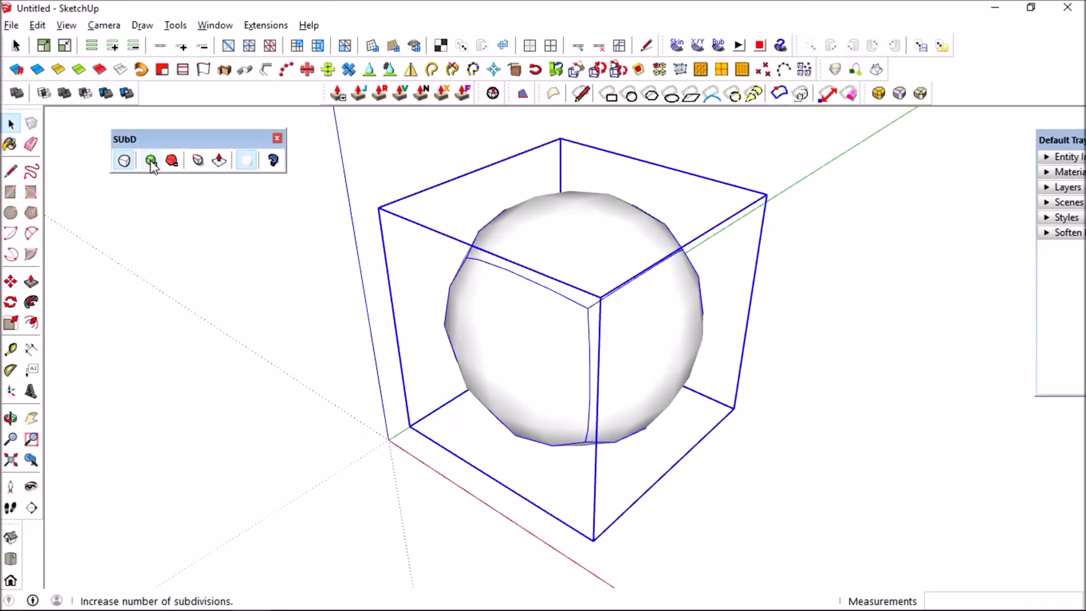
left_click(151, 161)
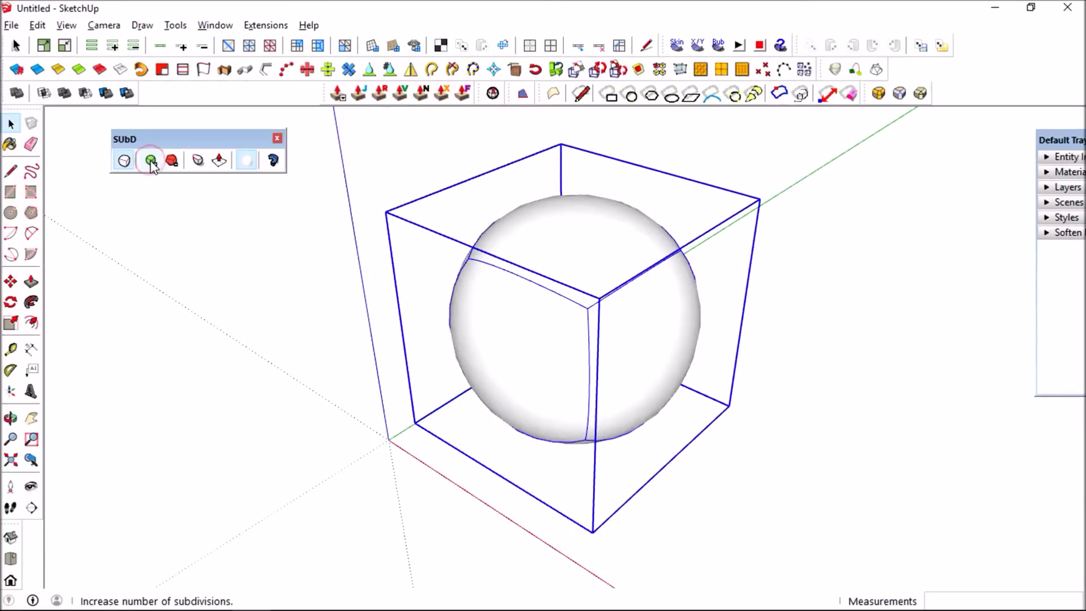
left_click(151, 161)
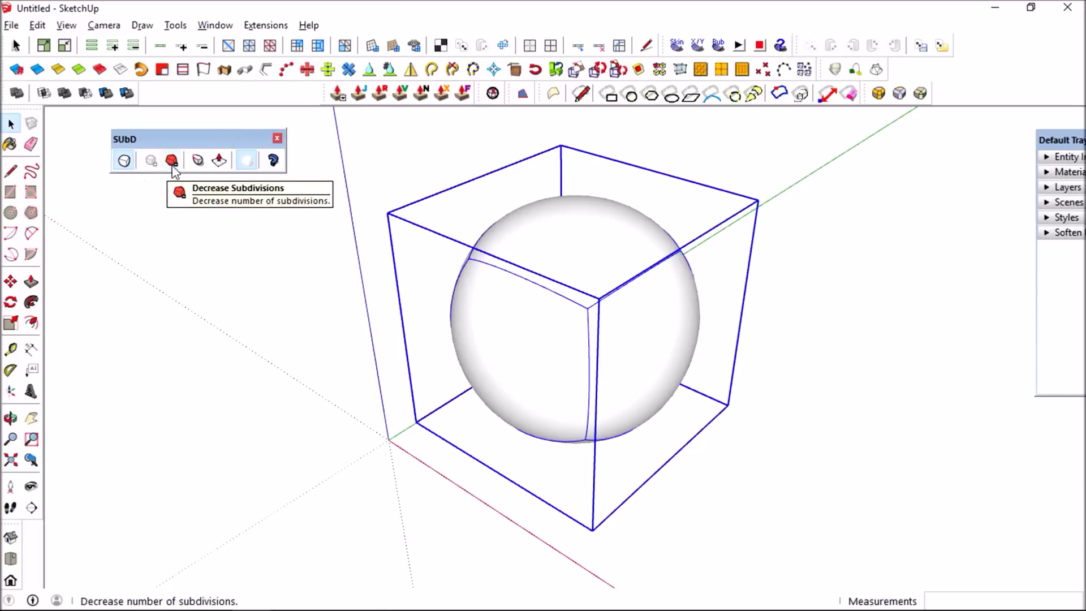
Step the sphere down three subdivision levels, then back up three to maximum.
left_click(173, 165)
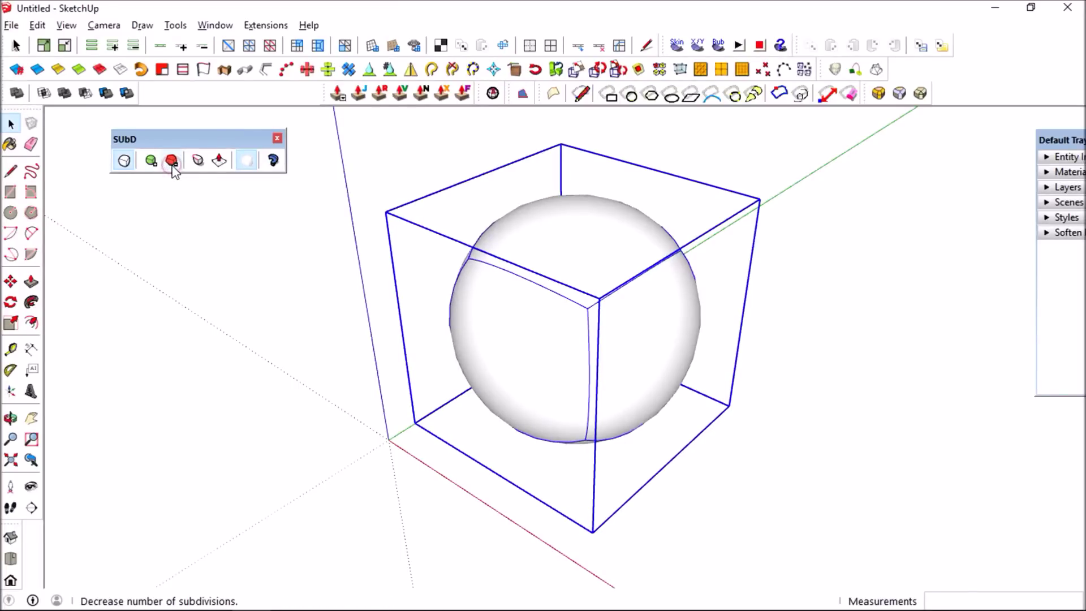
left_click(173, 165)
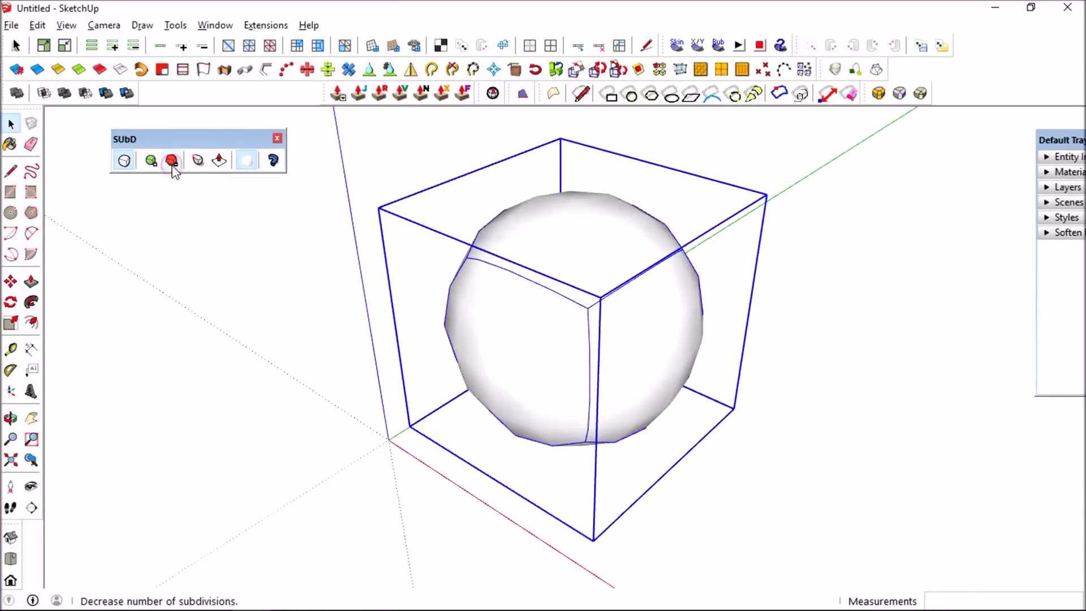
left_click(173, 166)
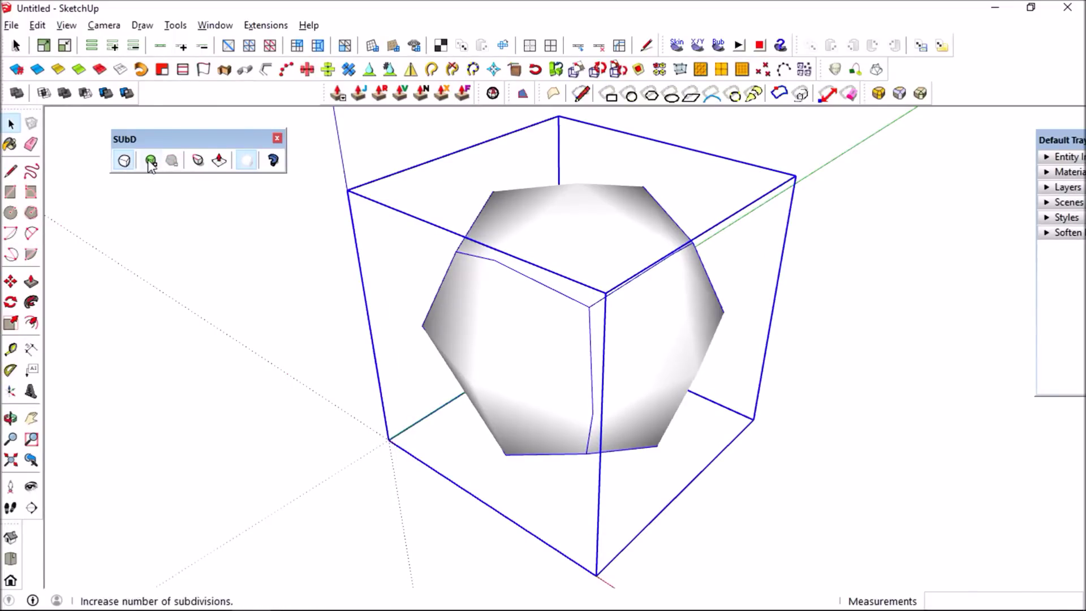
left_click(150, 162)
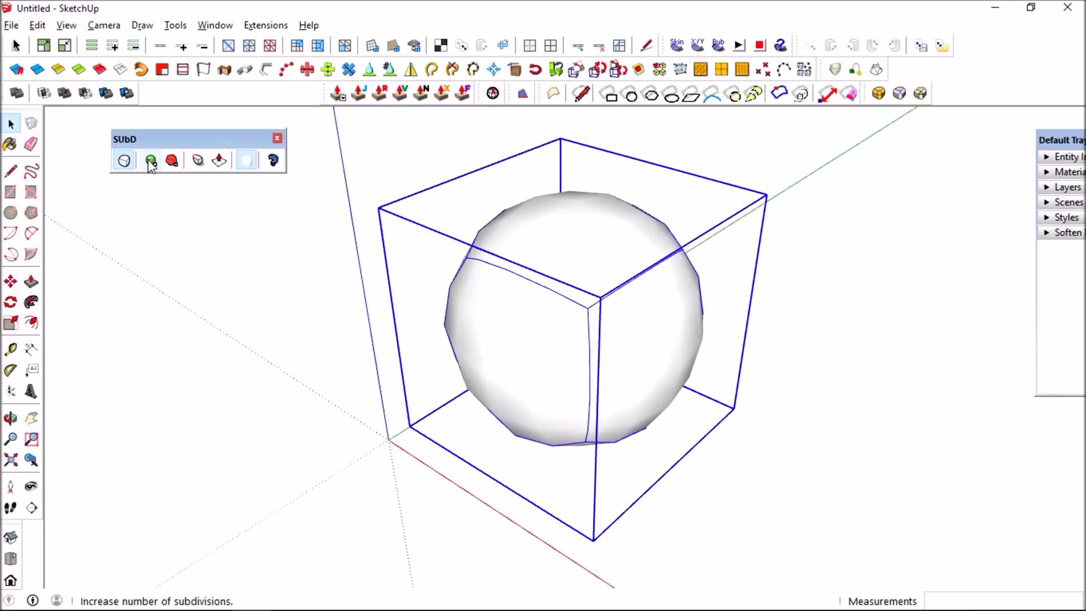
left_click(151, 163)
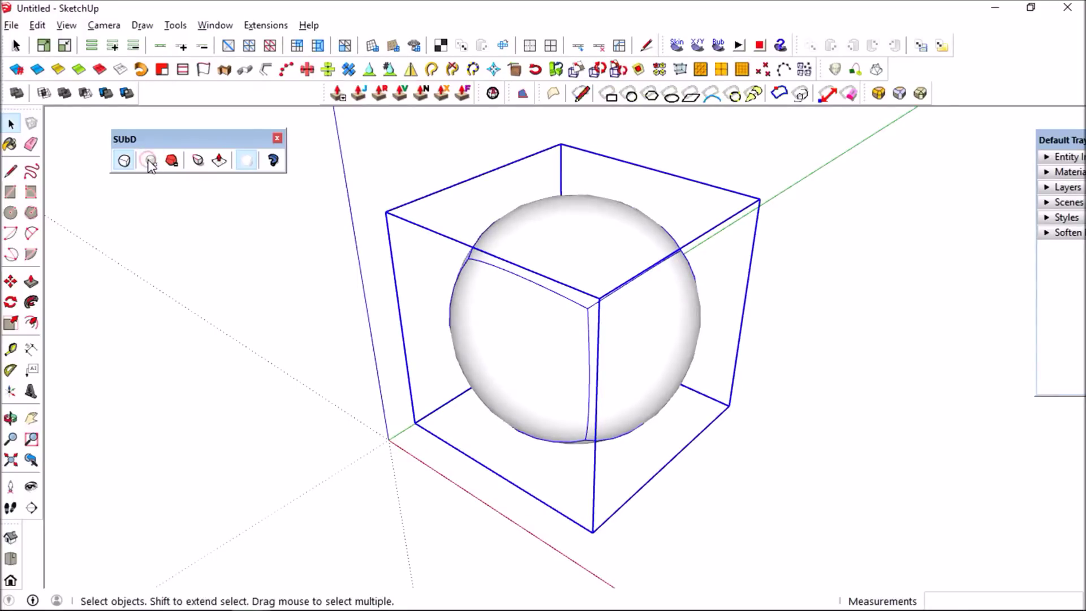
left_click(150, 163)
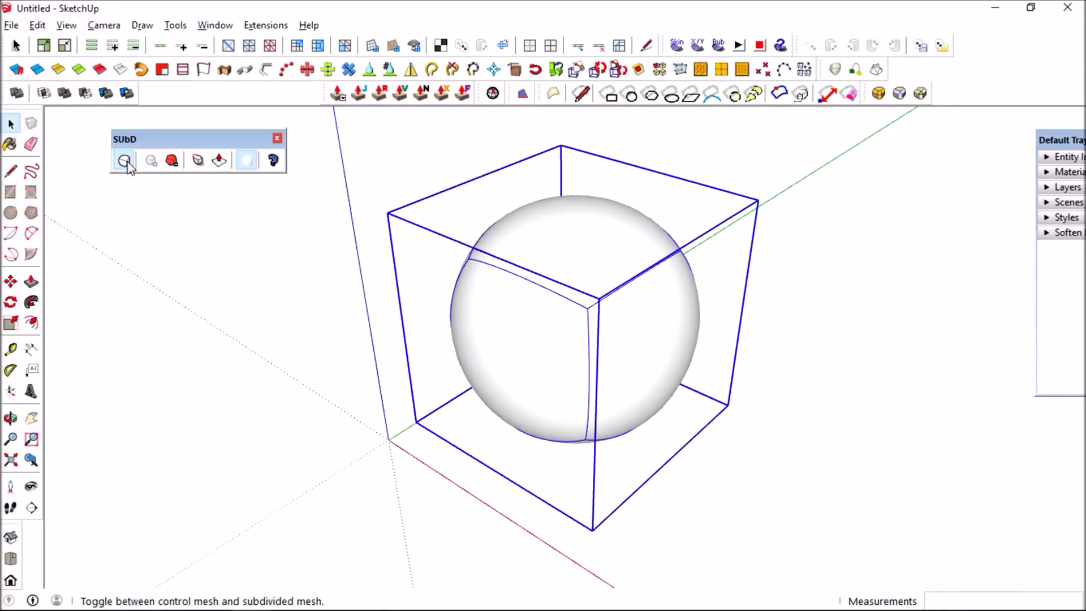
Toggle subdivision off and on, drop three levels to the coarsest mesh, and toggle again.
left_click(125, 162)
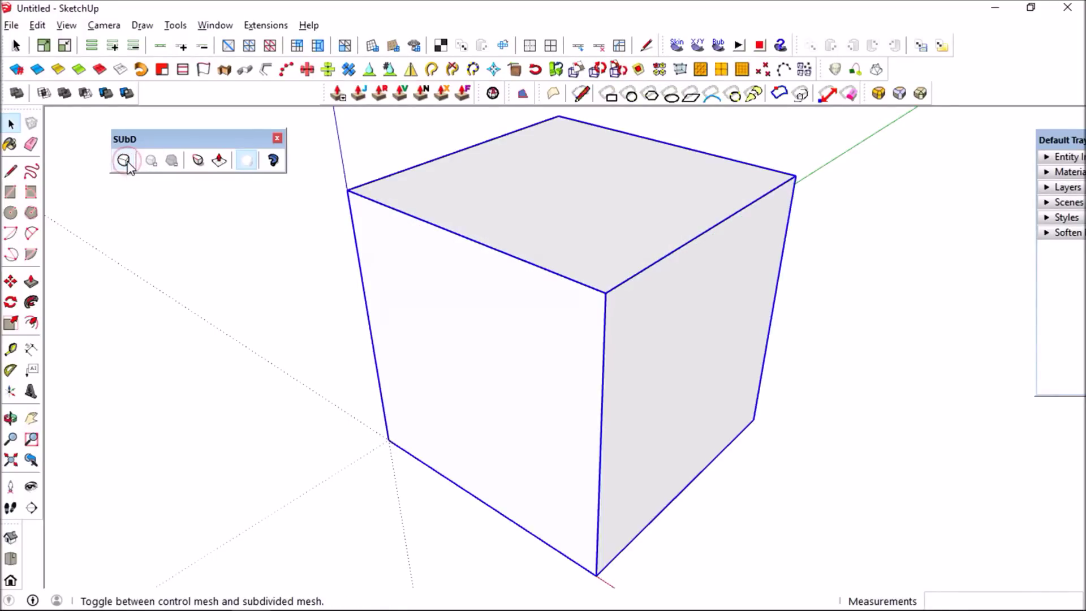
left_click(124, 161)
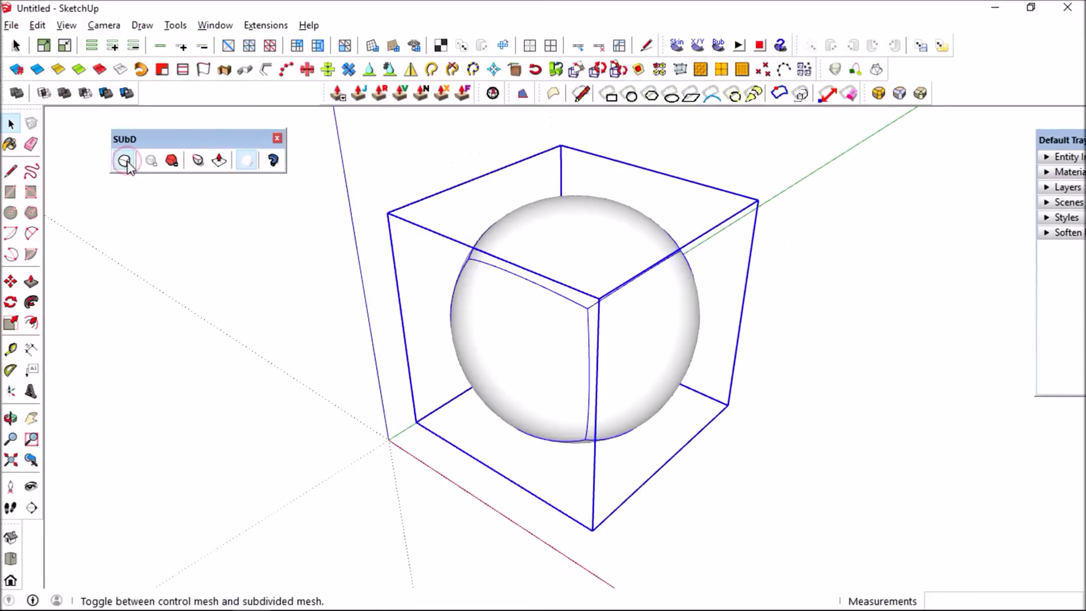
left_click(172, 162)
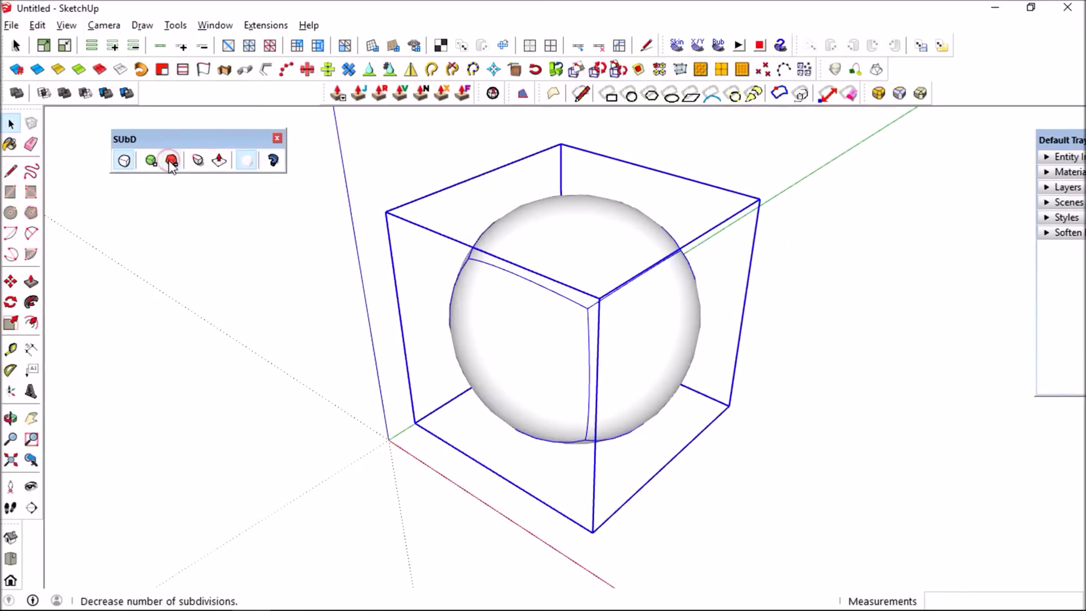
left_click(172, 162)
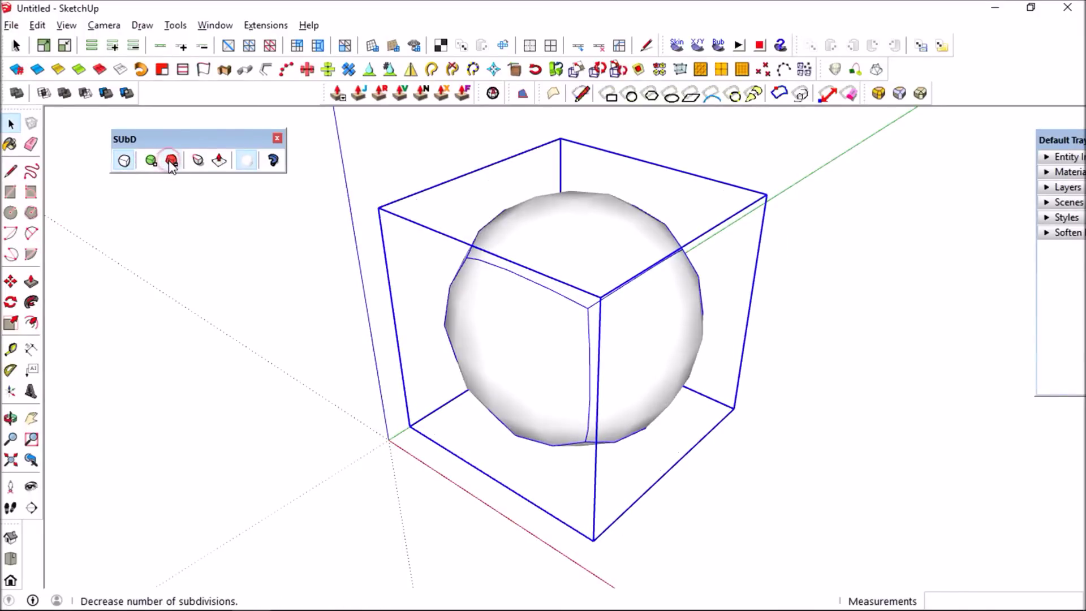
left_click(172, 163)
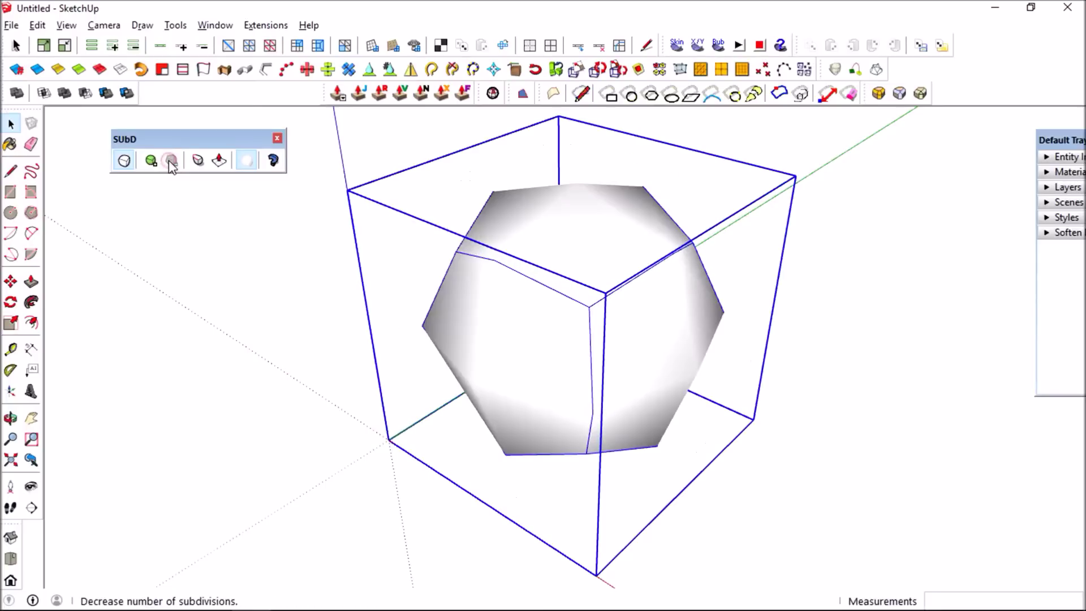
left_click(126, 161)
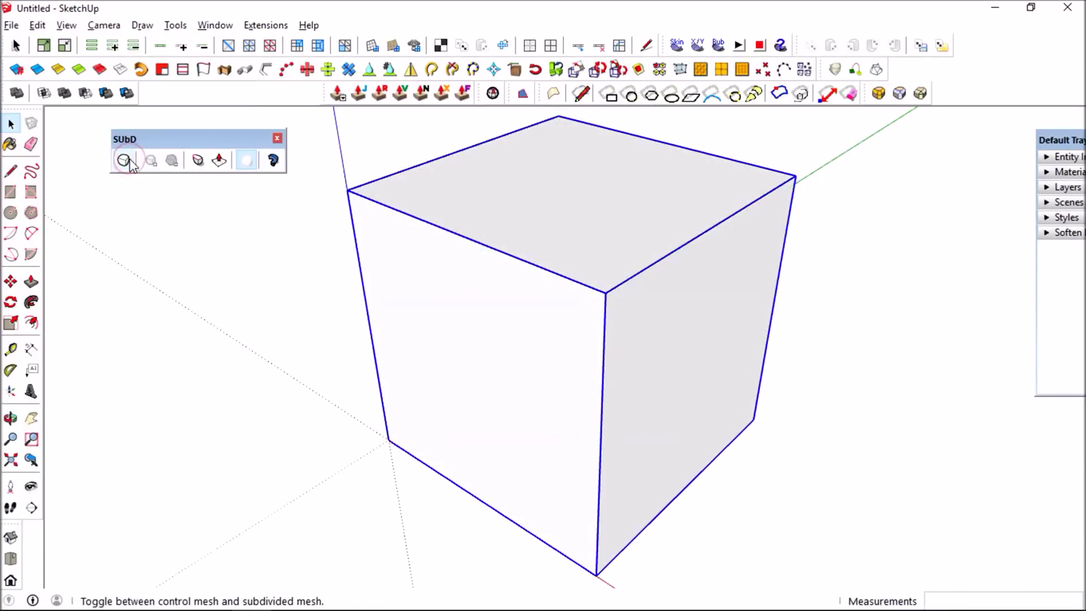
left_click(126, 161)
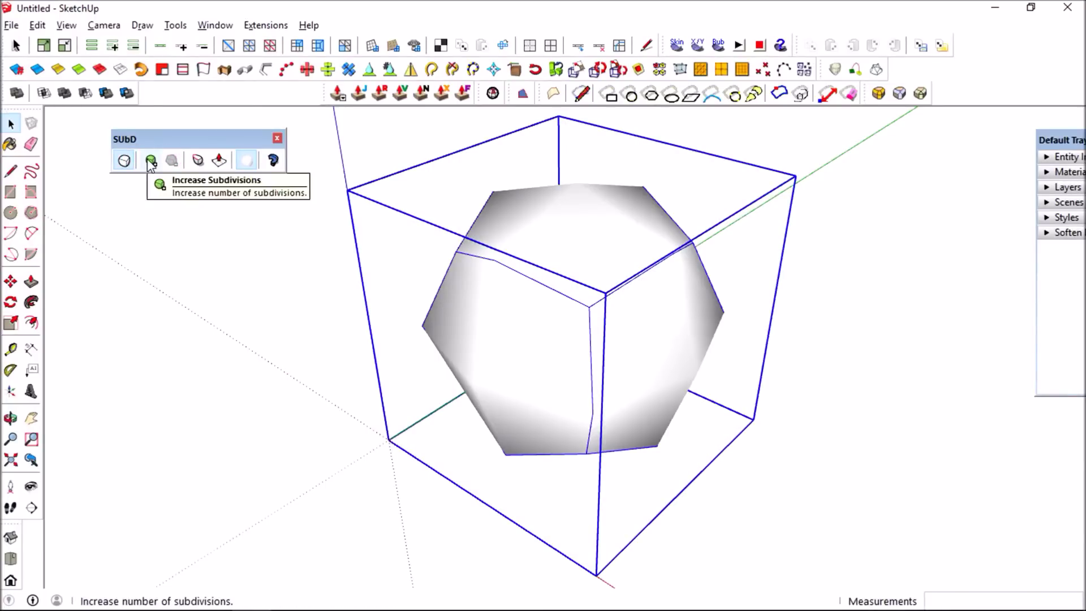
Raise subdivision two levels into a smooth sphere, deselect it, and hide its seam edges.
left_click(150, 162)
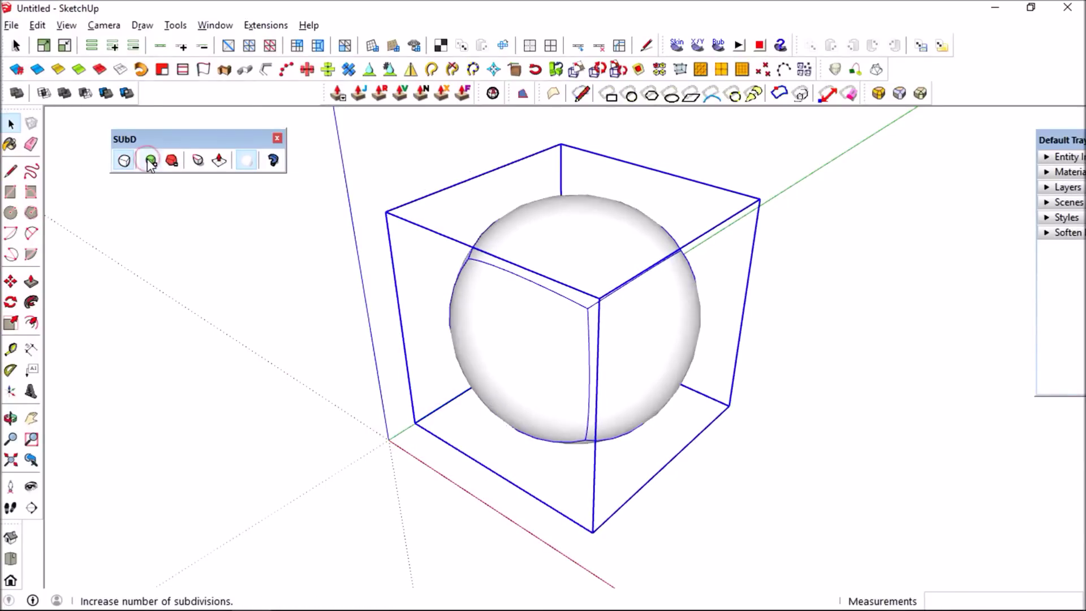
left_click(151, 162)
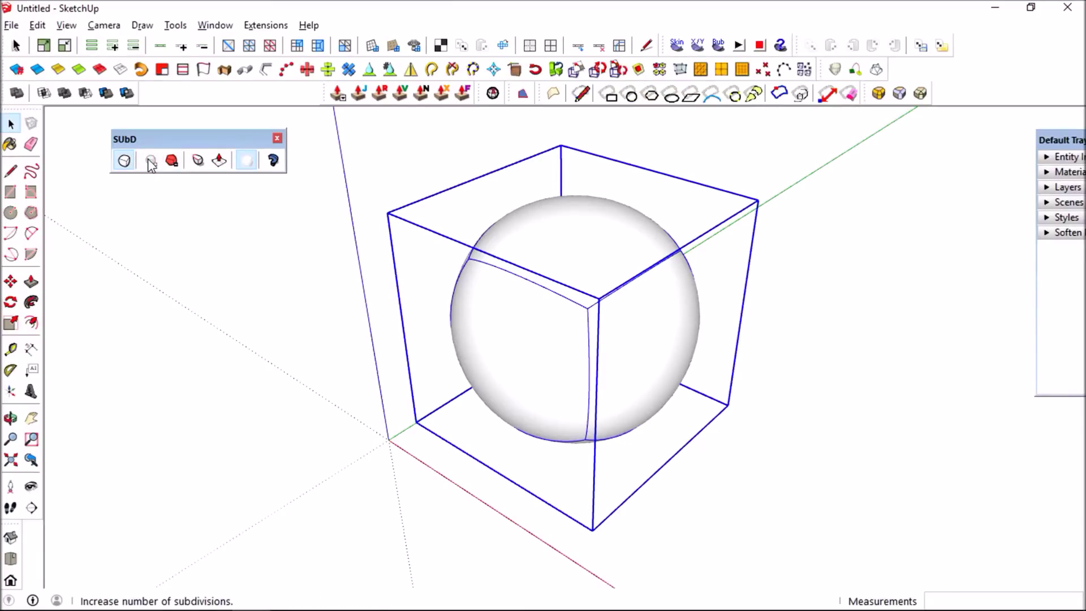
left_click(286, 229)
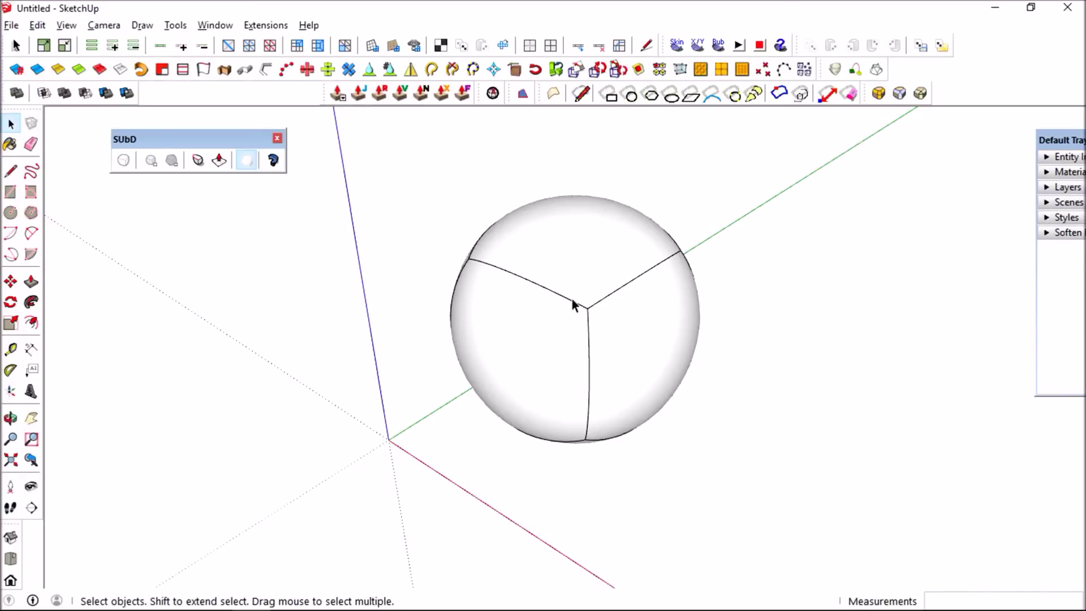
left_click(247, 160)
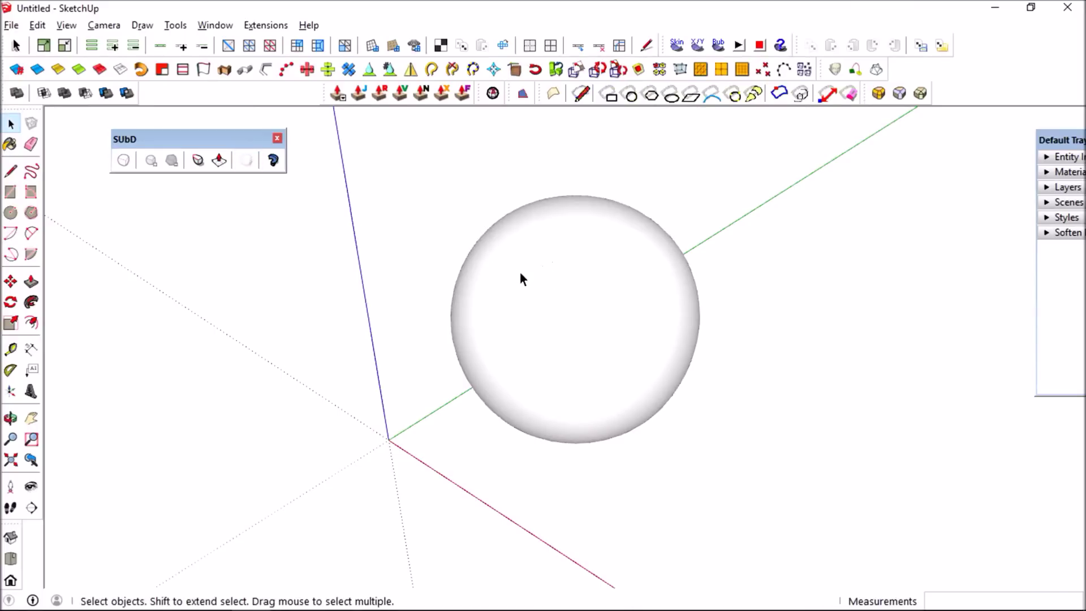
Turn on Hidden Geometry in the View menu and toggle the SubD edge display.
left_click(66, 24)
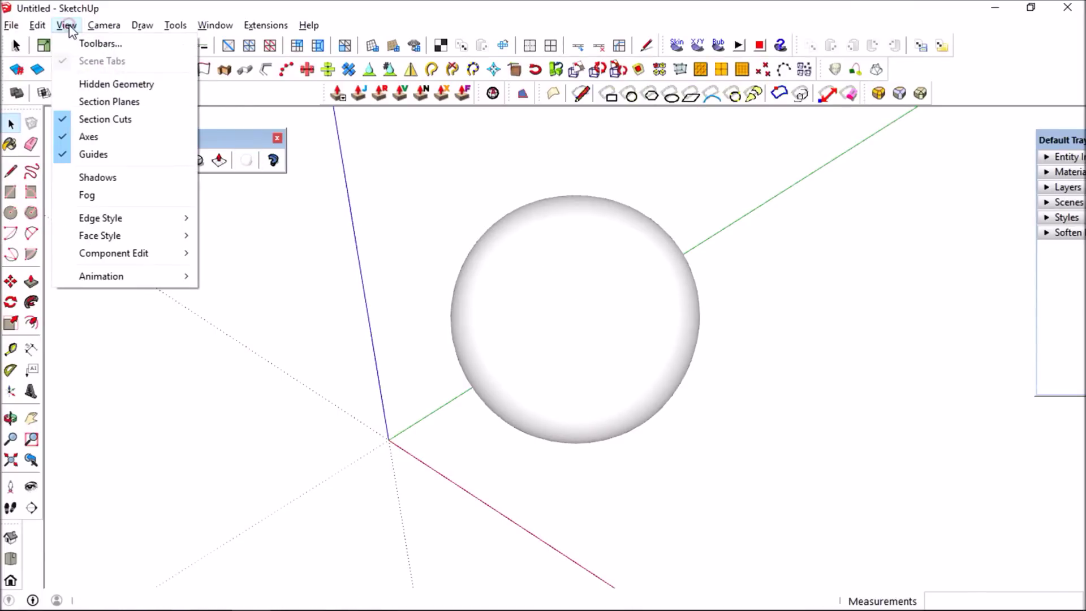
left_click(86, 85)
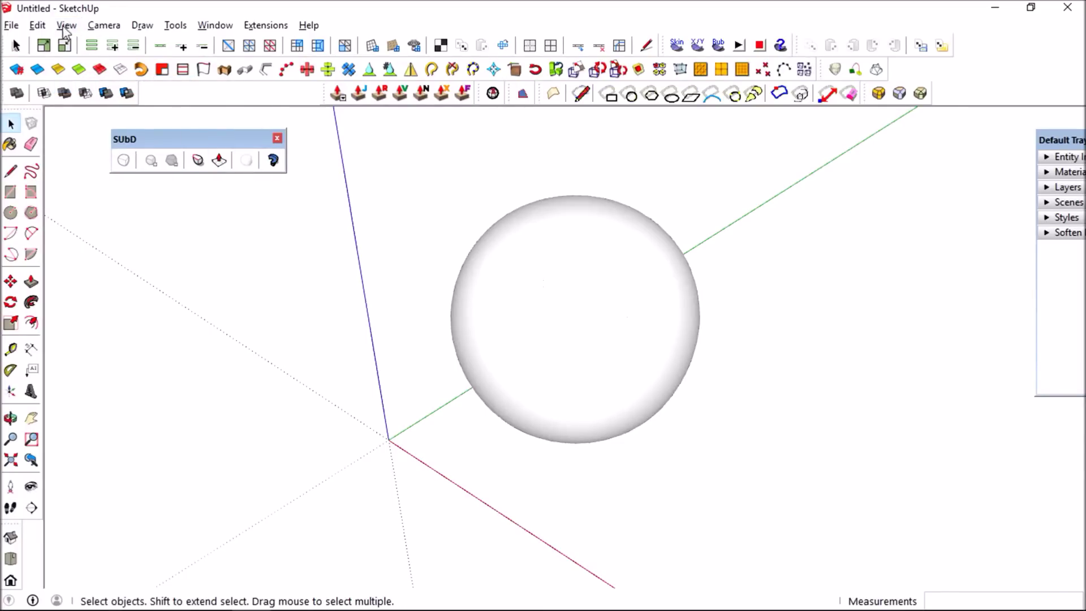
left_click(38, 25)
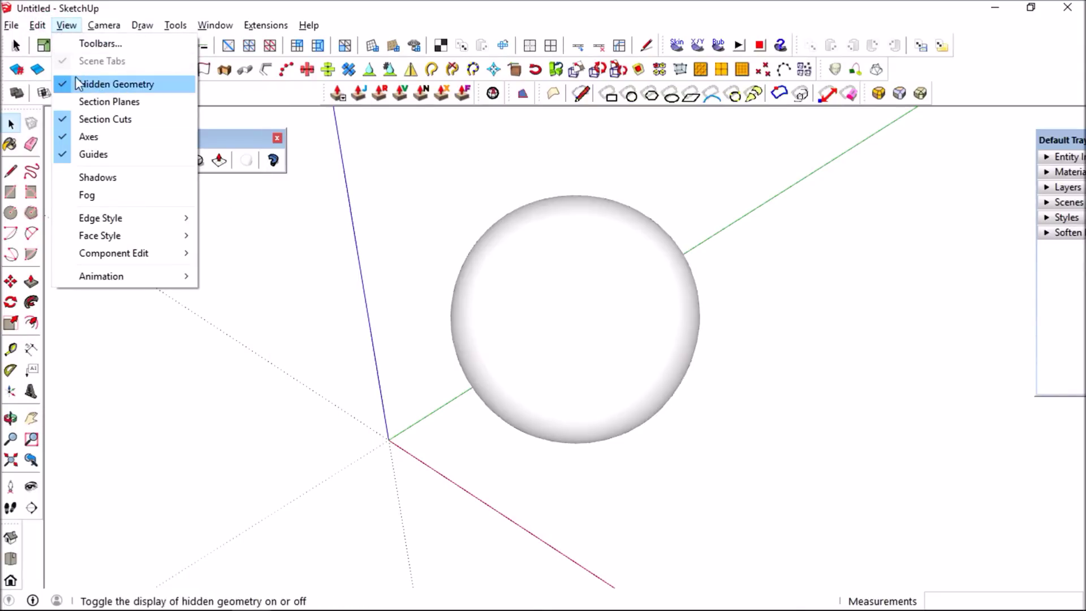
left_click(315, 202)
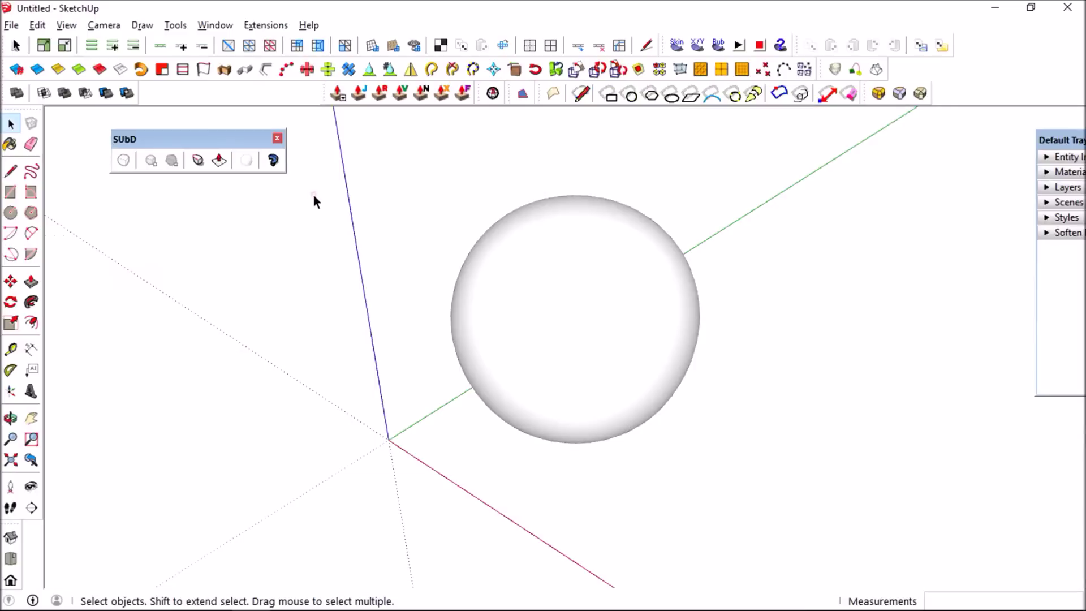
left_click(245, 160)
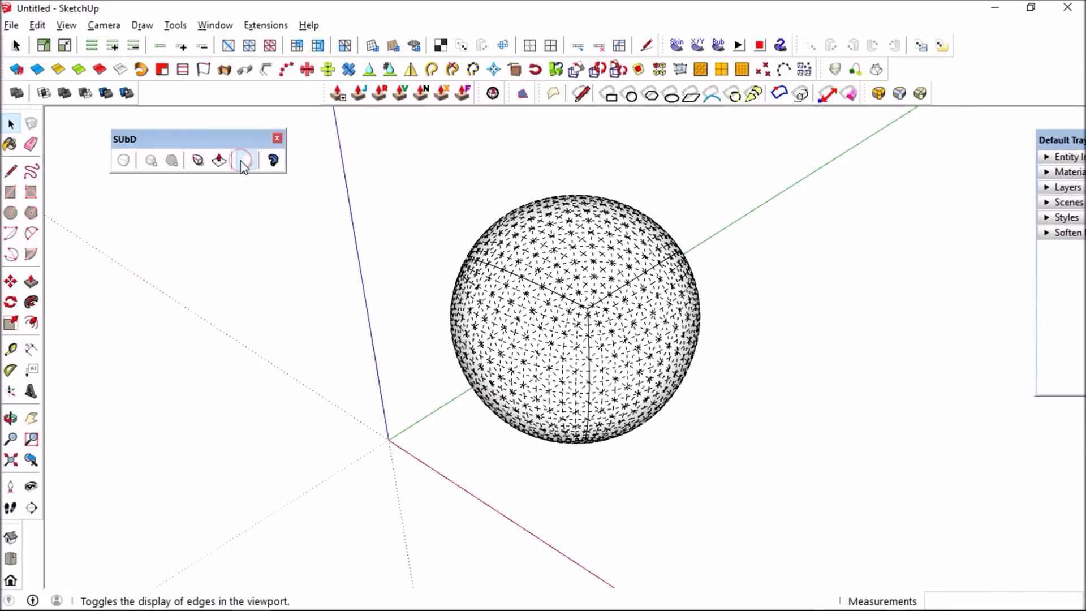
Orbit and zoom around the sphere to inspect its dense mesh edges from several angles.
middle_click_drag(637, 315, 727, 288)
scroll(606, 334, "up", 3)
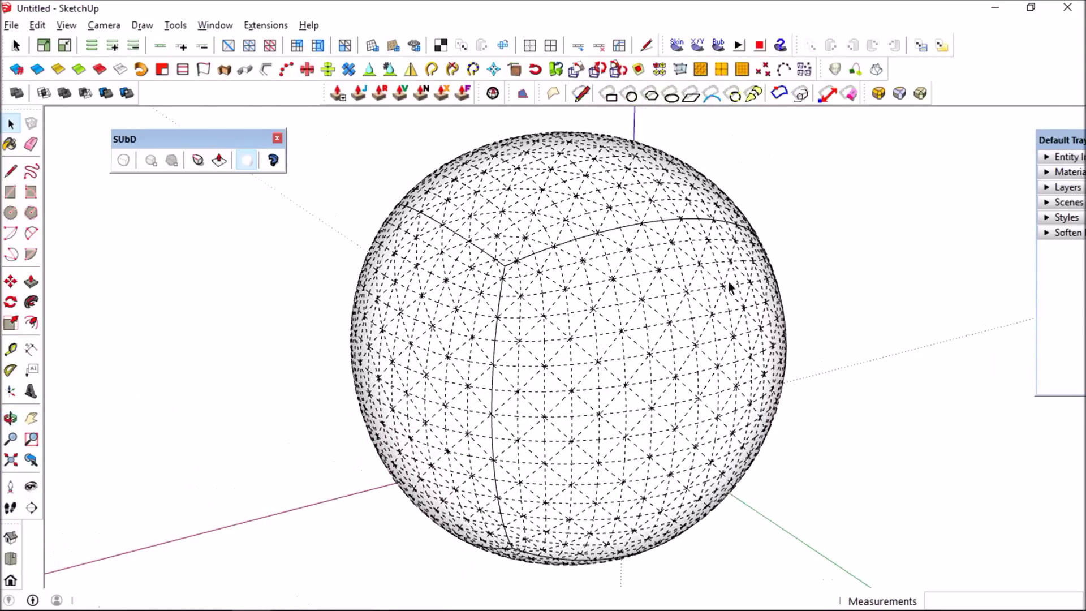
scroll(622, 300, "down", 2)
middle_click_drag(616, 310, 471, 343)
key("space")
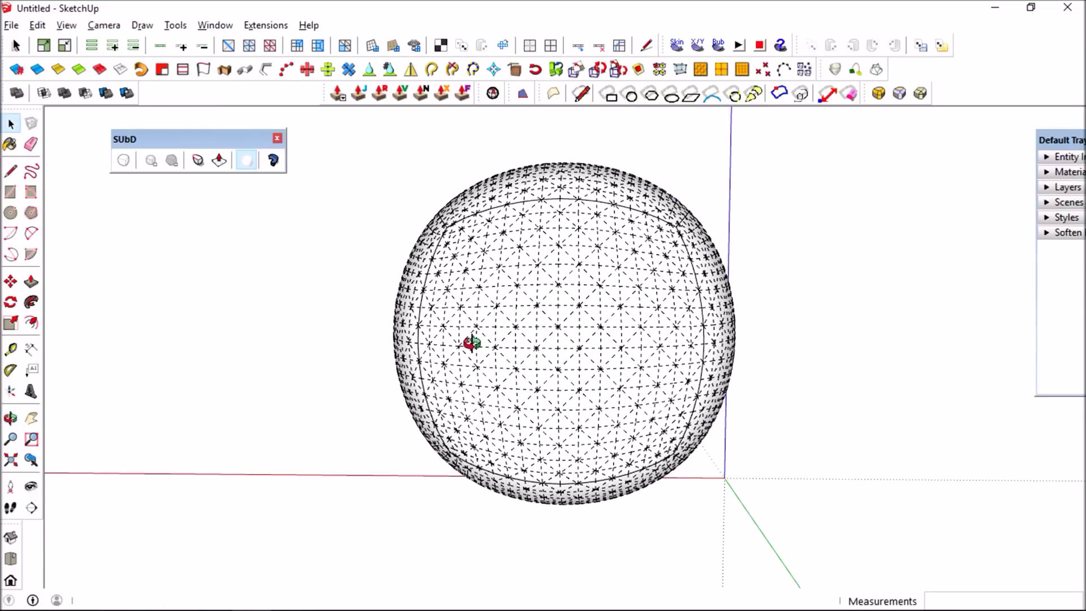
scroll(473, 346, "down", 1)
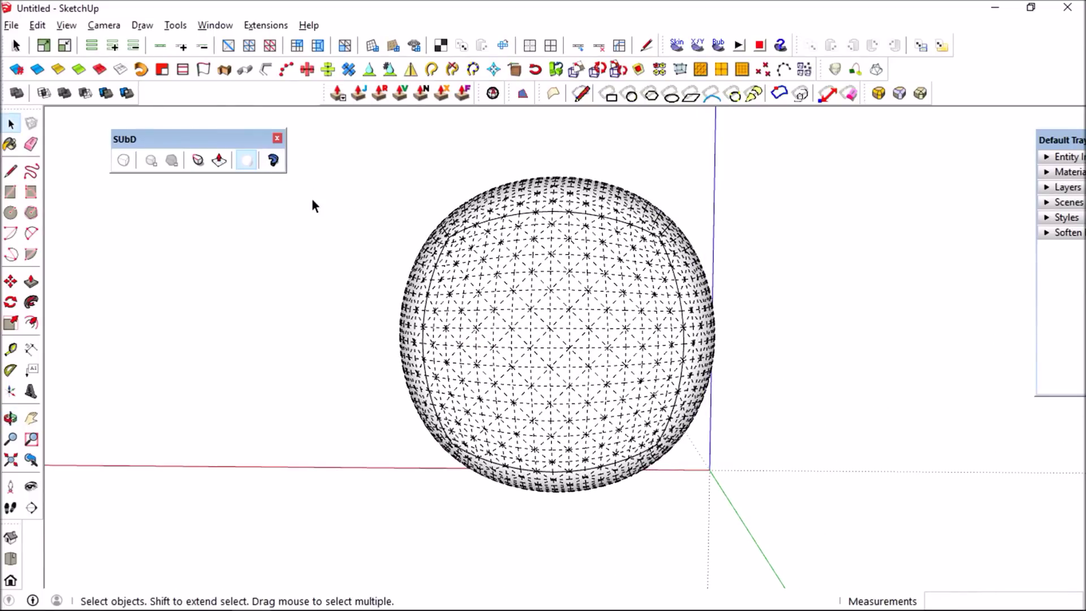
scroll(387, 237, "up", 2)
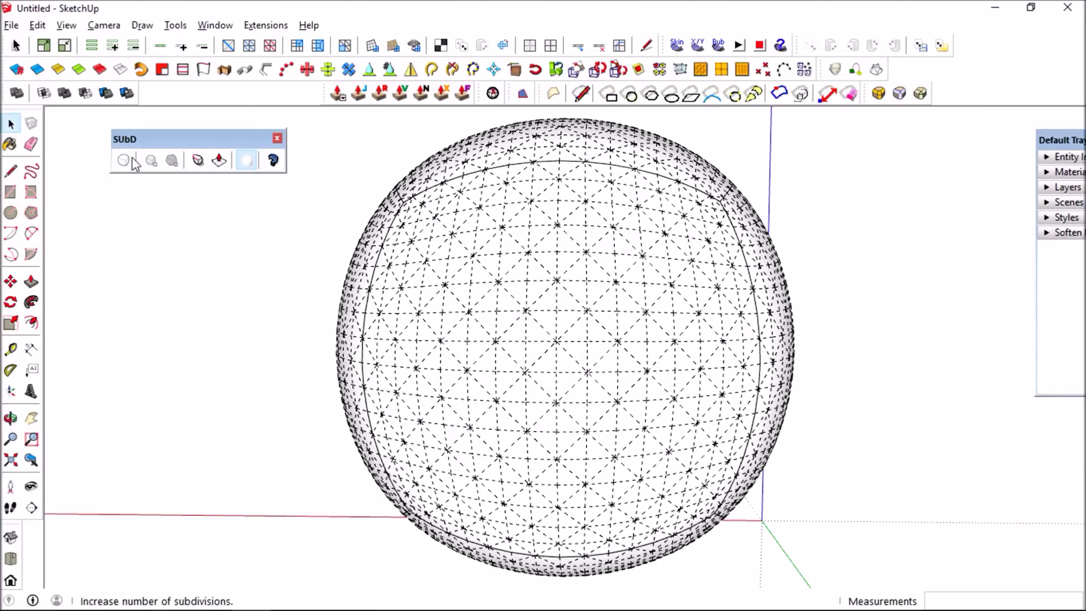
Select the sphere, compare it with its control cube, then drop one subdivision level.
left_click(504, 221)
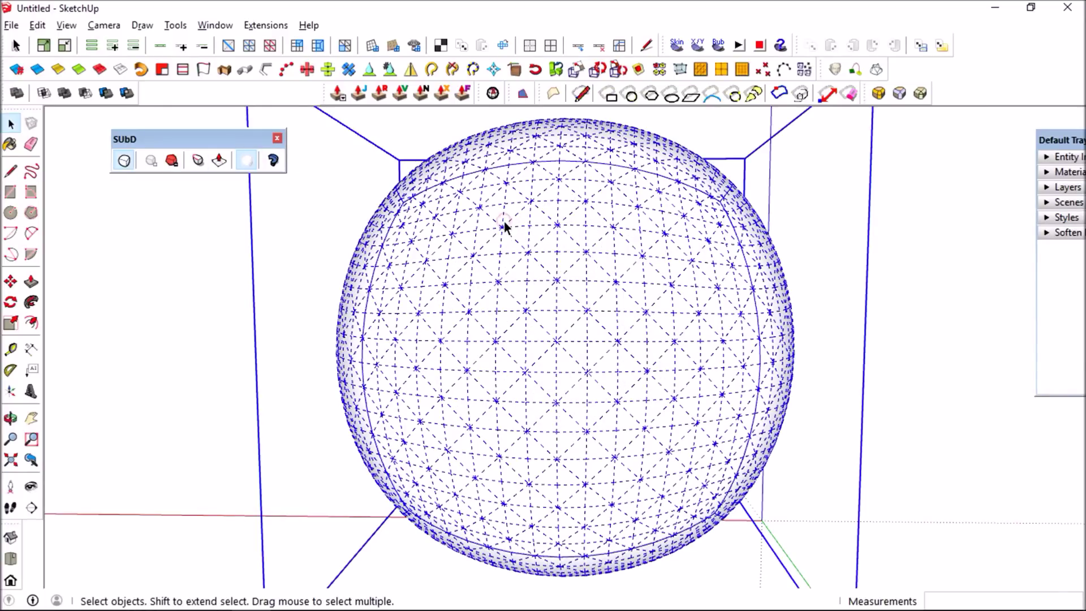
left_click(124, 161)
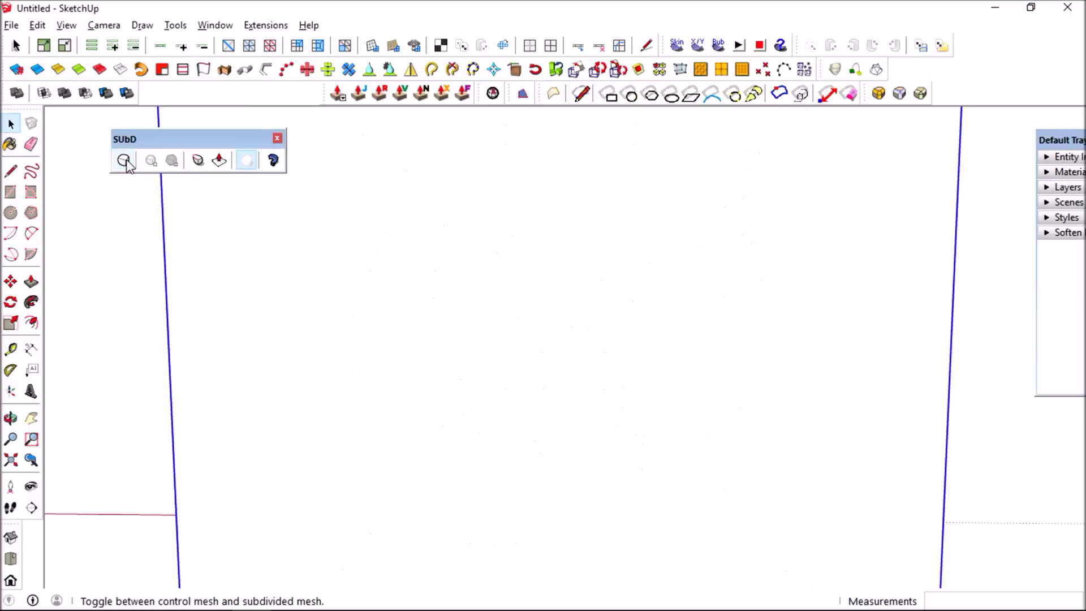
scroll(439, 215, "down", 3)
middle_click_drag(439, 216, 473, 220)
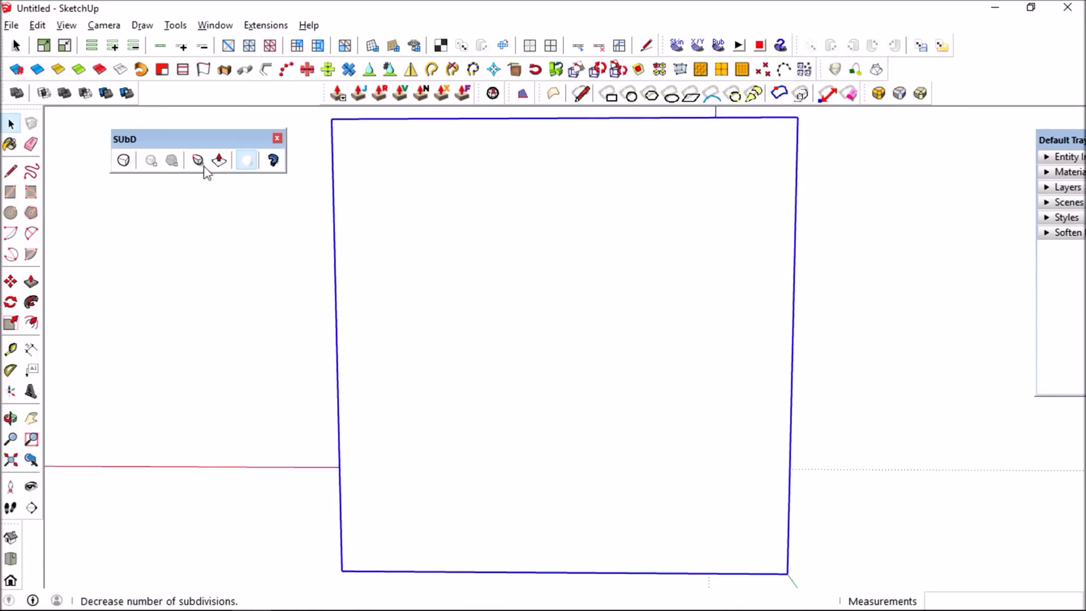
left_click(124, 161)
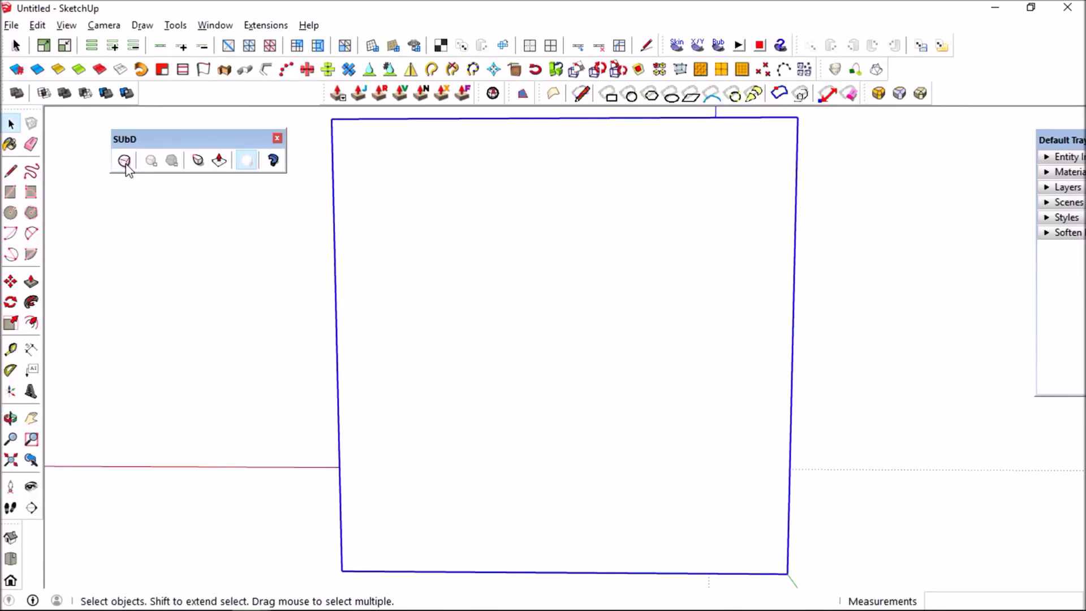
left_click(170, 162)
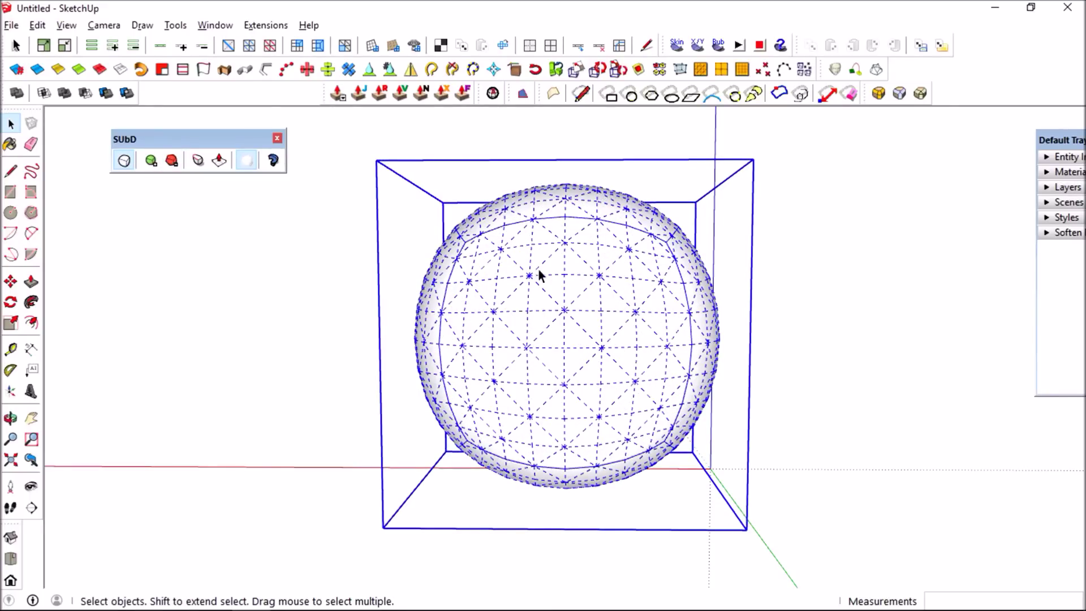
Lower the sphere two more levels to a coarse octagonal mesh, then reselect it.
left_click(172, 161)
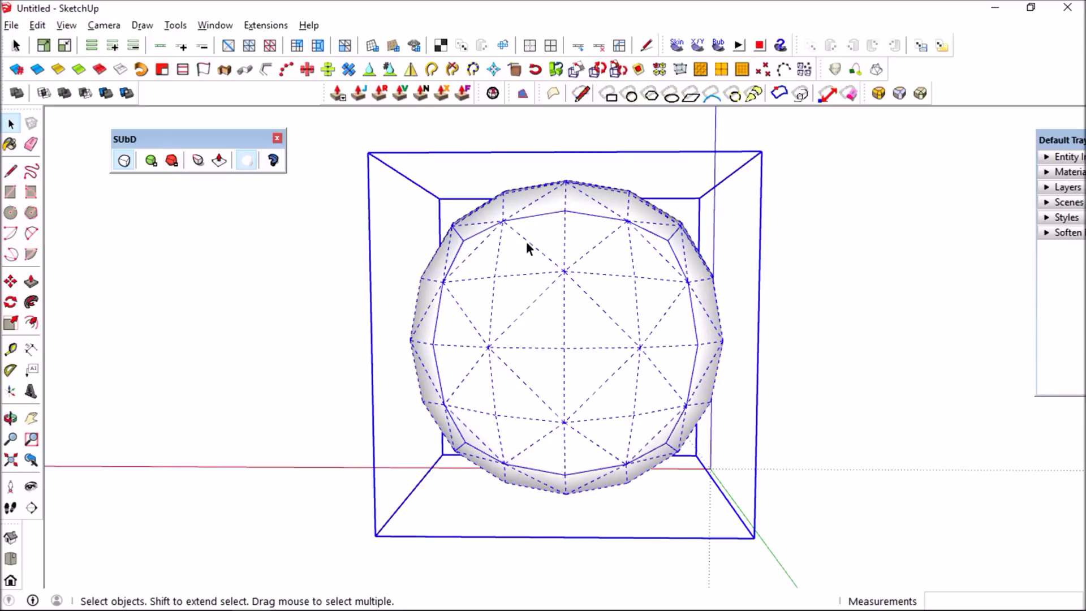
left_click(171, 161)
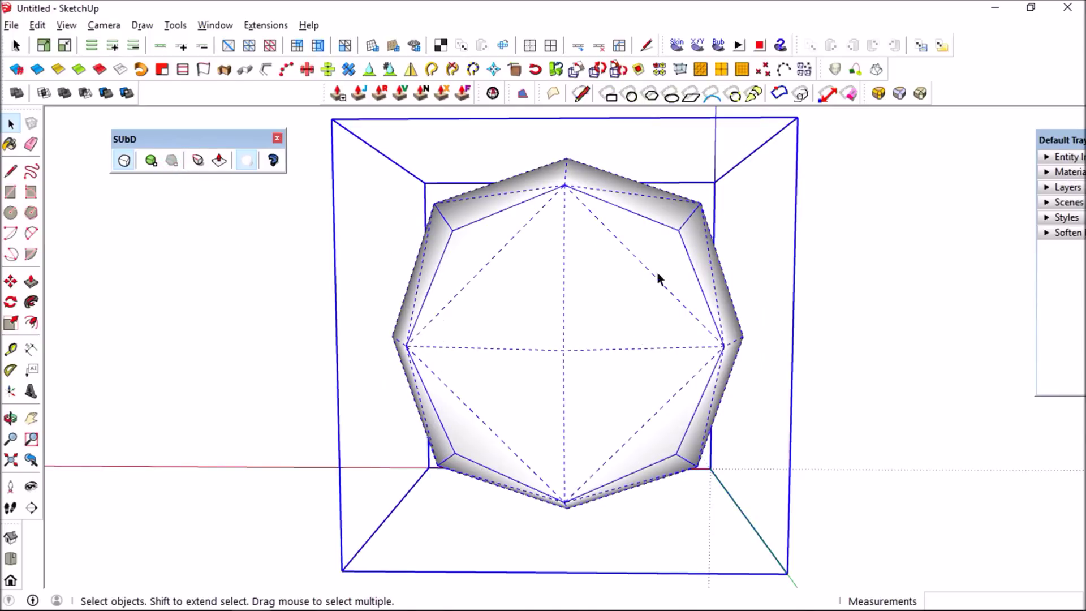
left_click(458, 355)
left_click(646, 315)
Raise the subdivision three levels back up to a very dense mesh.
left_click(151, 160)
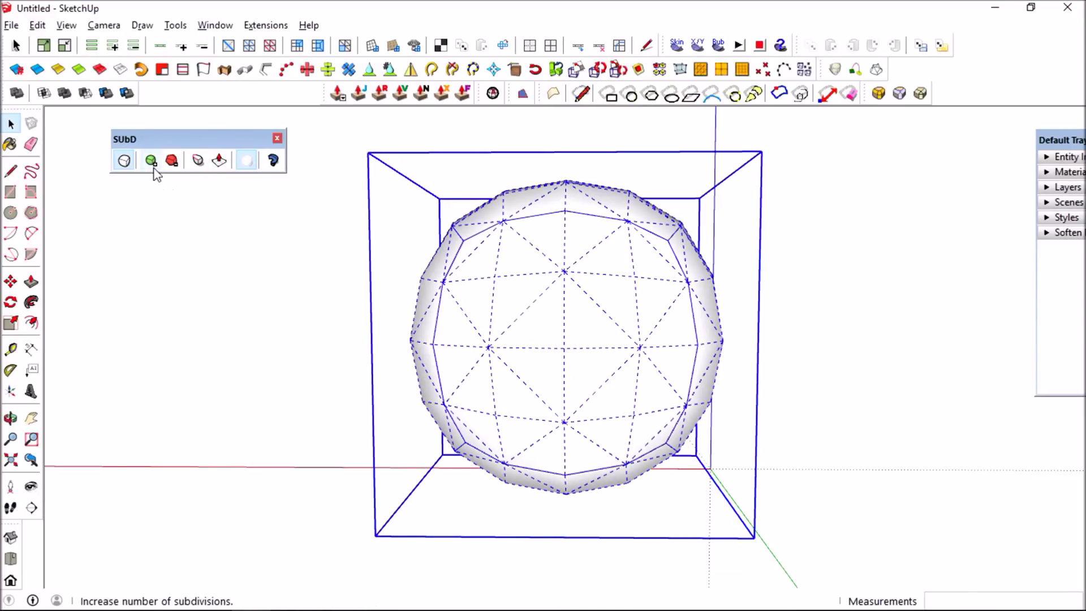
left_click(151, 161)
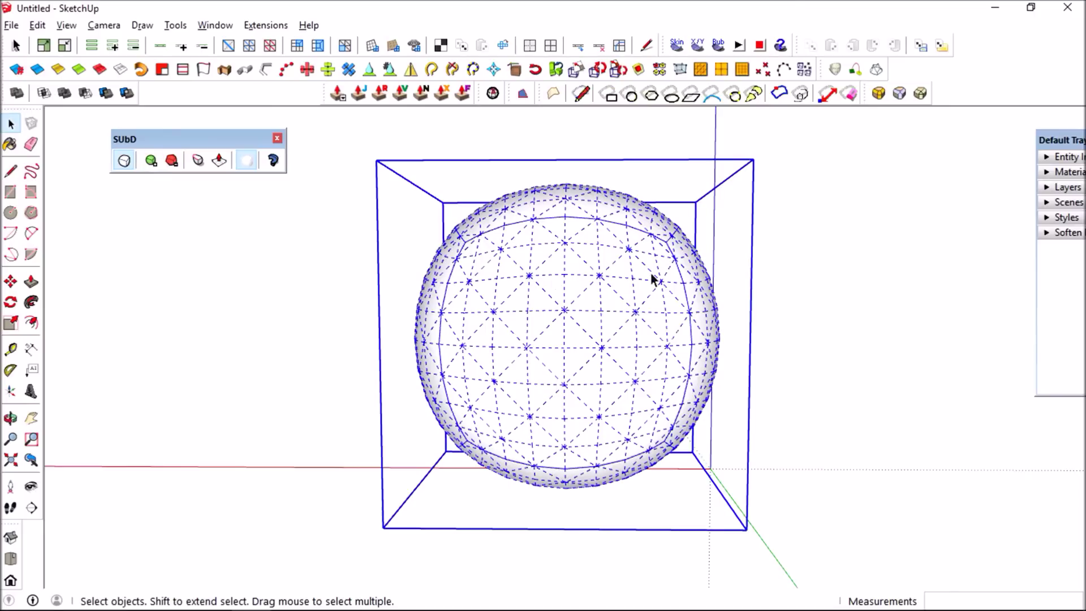
left_click(152, 162)
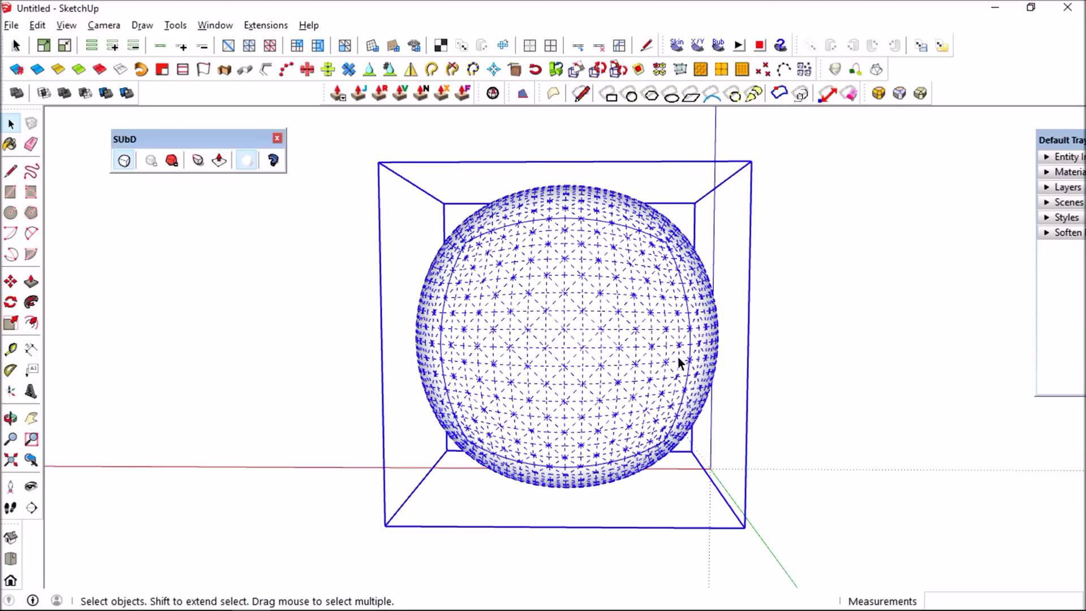
scroll(406, 295, "down", 1)
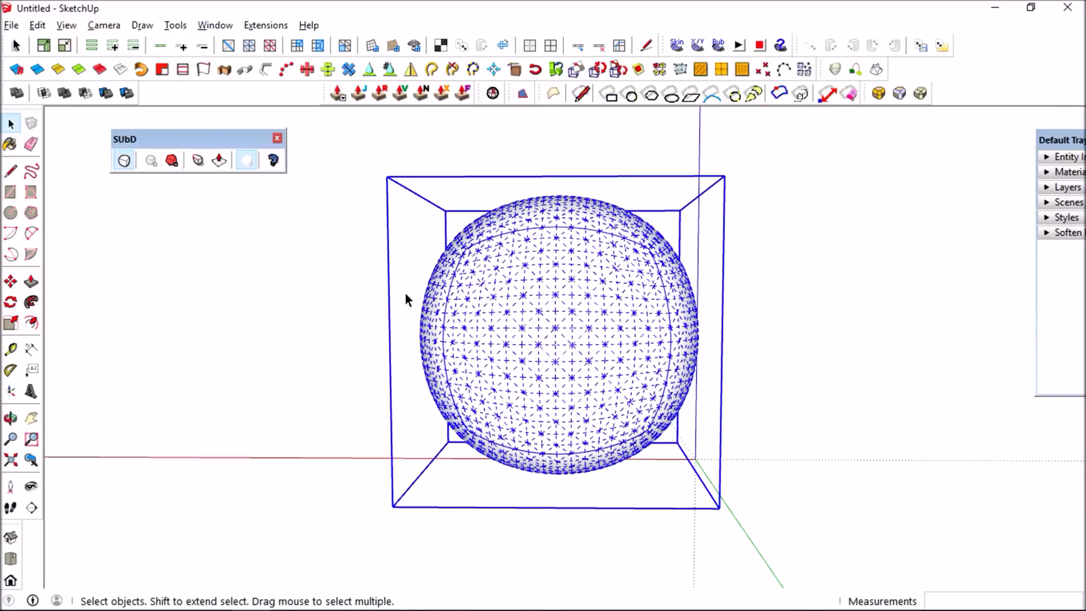
Deselect the sphere, switch off Hidden Geometry, and orbit around the smooth surface.
left_click(327, 284)
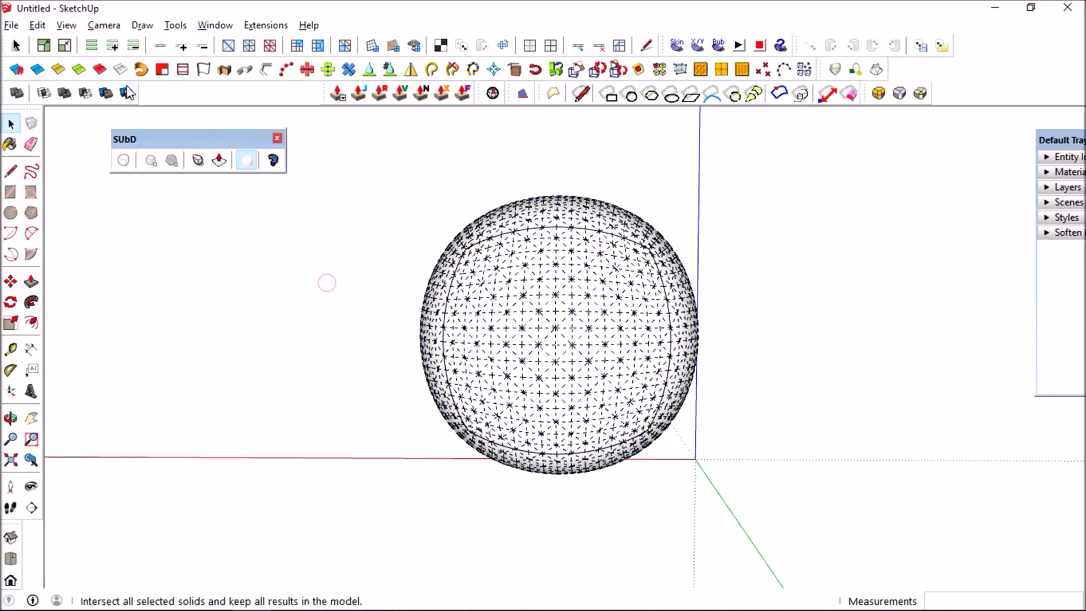
left_click(66, 25)
left_click(85, 85)
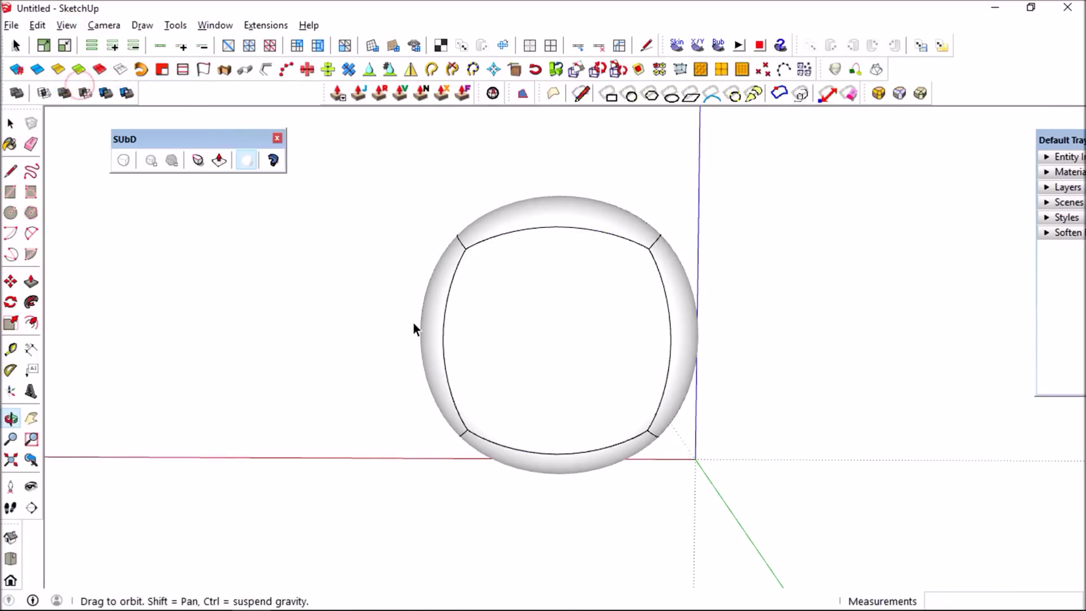
middle_click_drag(413, 321, 754, 402)
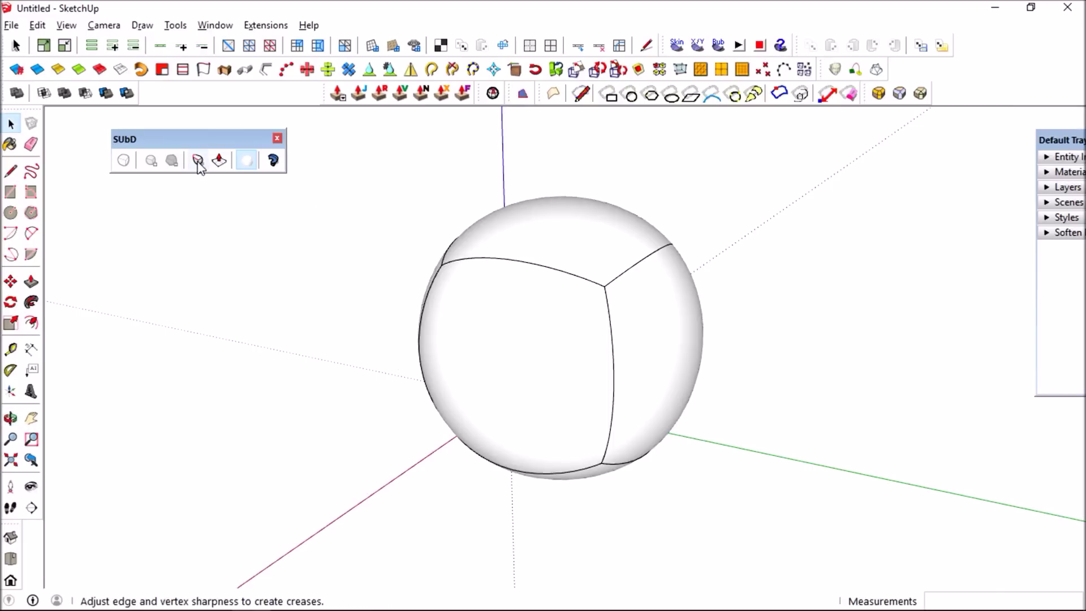